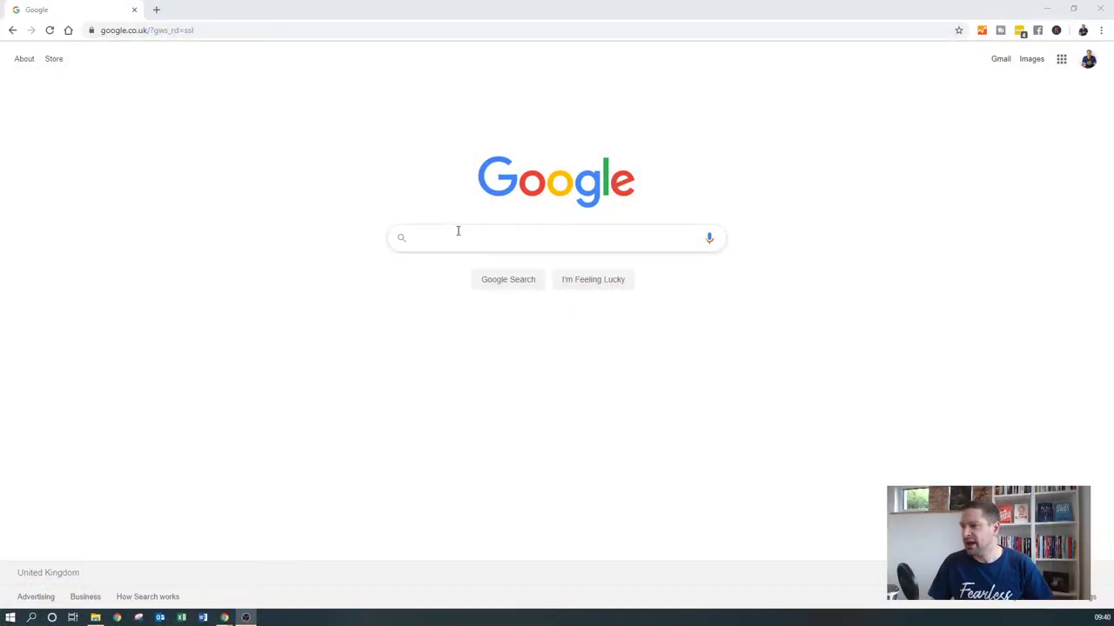
- Search Google for "business coach stroud"
click(449, 233)
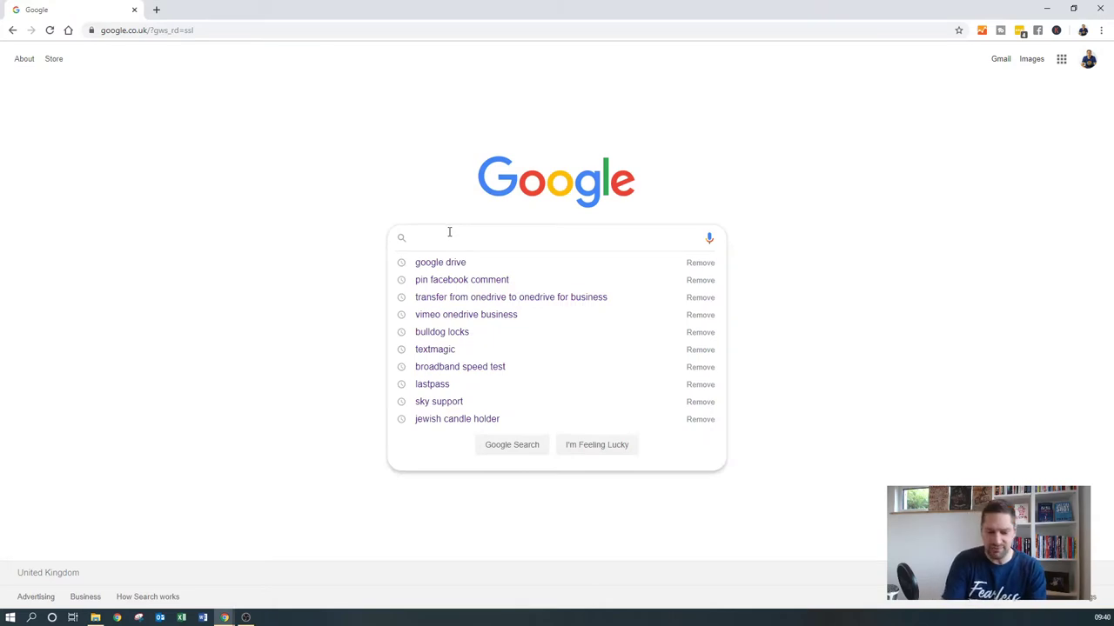
text(business coach stroud)
key(Return)
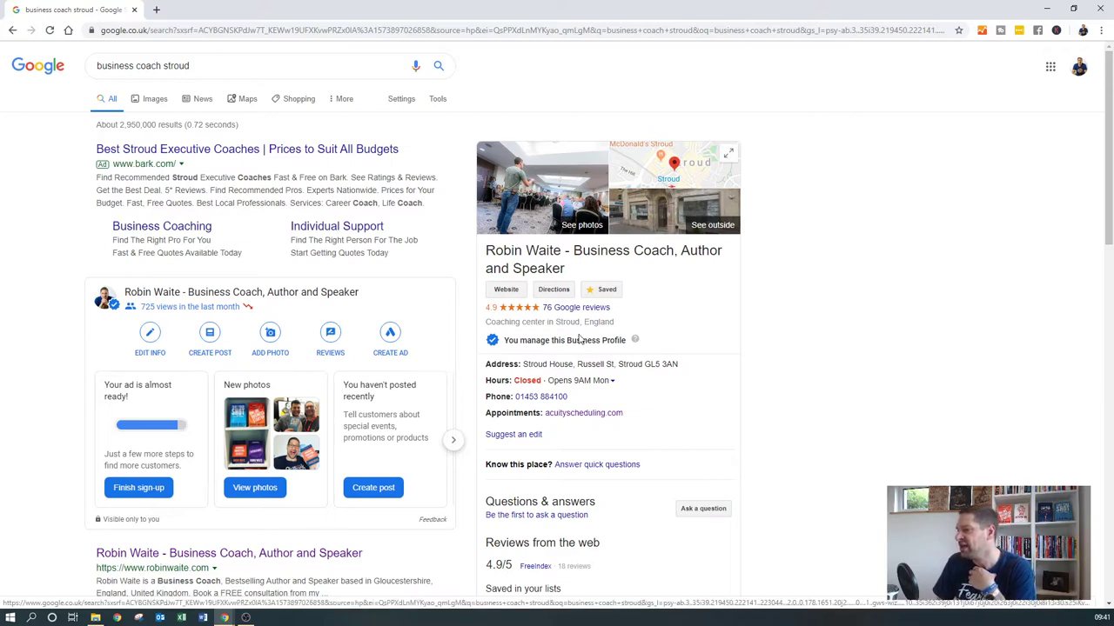
- Examine the business profile, its reviews and the organic listings in the Stroud search results
scroll(645, 372, down, 1)
scroll(557, 338, down, 3)
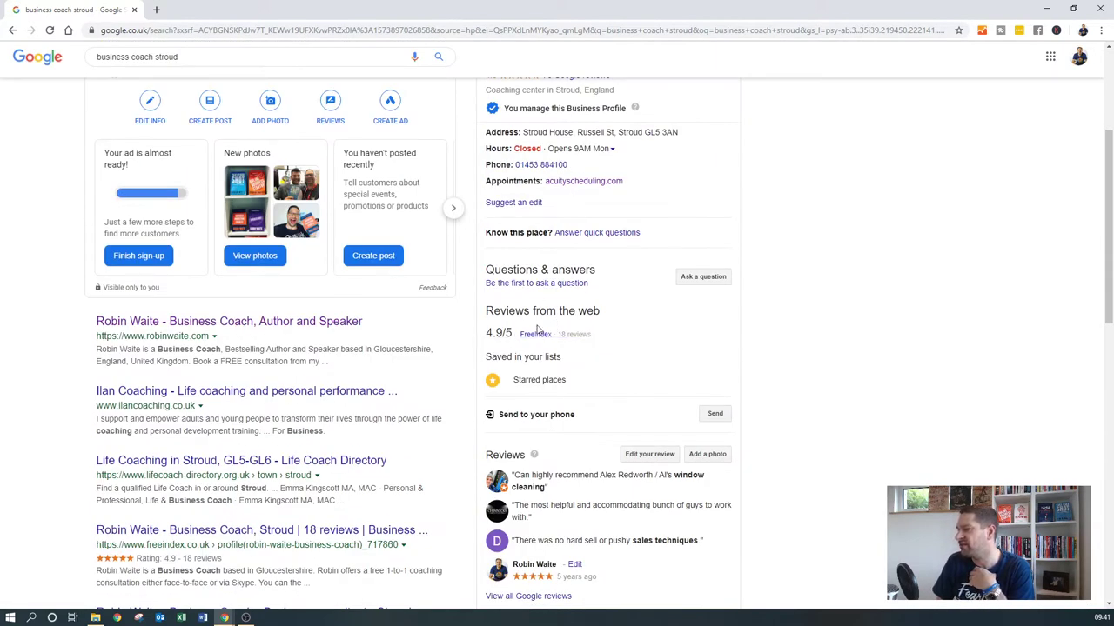
scroll(543, 334, down, 2)
scroll(544, 263, up, 6)
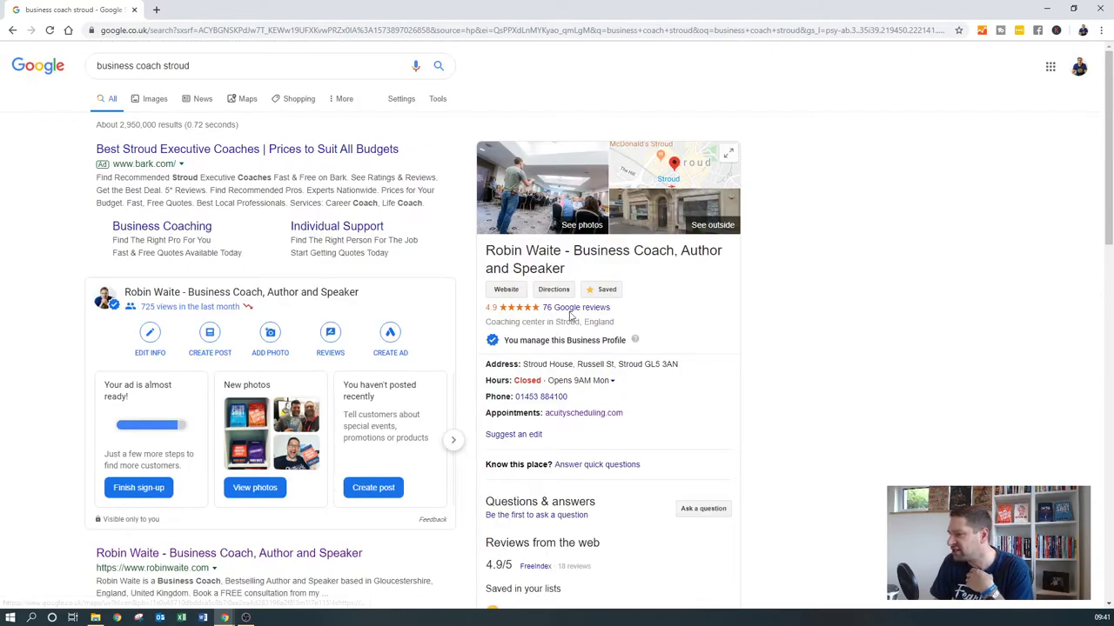
scroll(328, 322, down, 18)
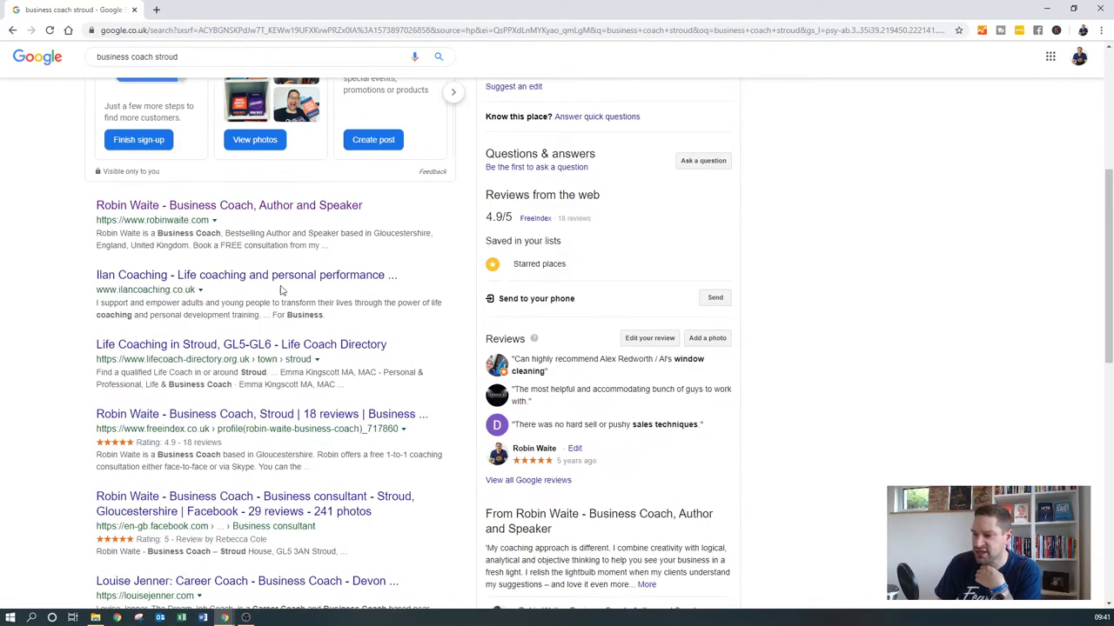
scroll(616, 277, up, 7)
scroll(616, 277, up, 9)
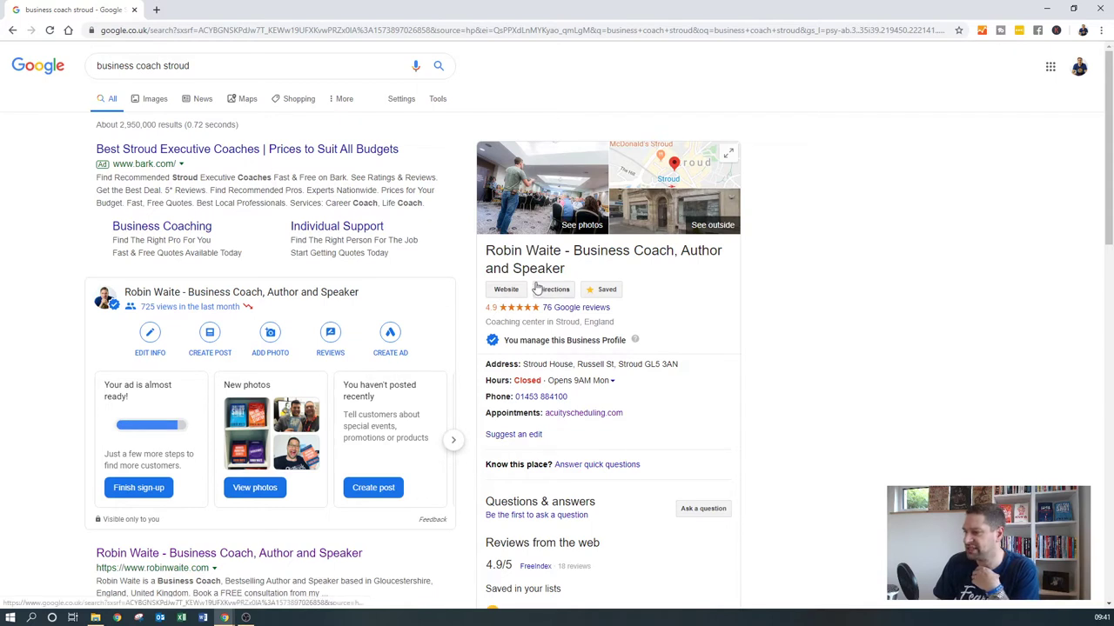
- Change the search query to "business coach gloucestershire" and run it
double_click(178, 66)
text(gloucestershire)
key(Return)
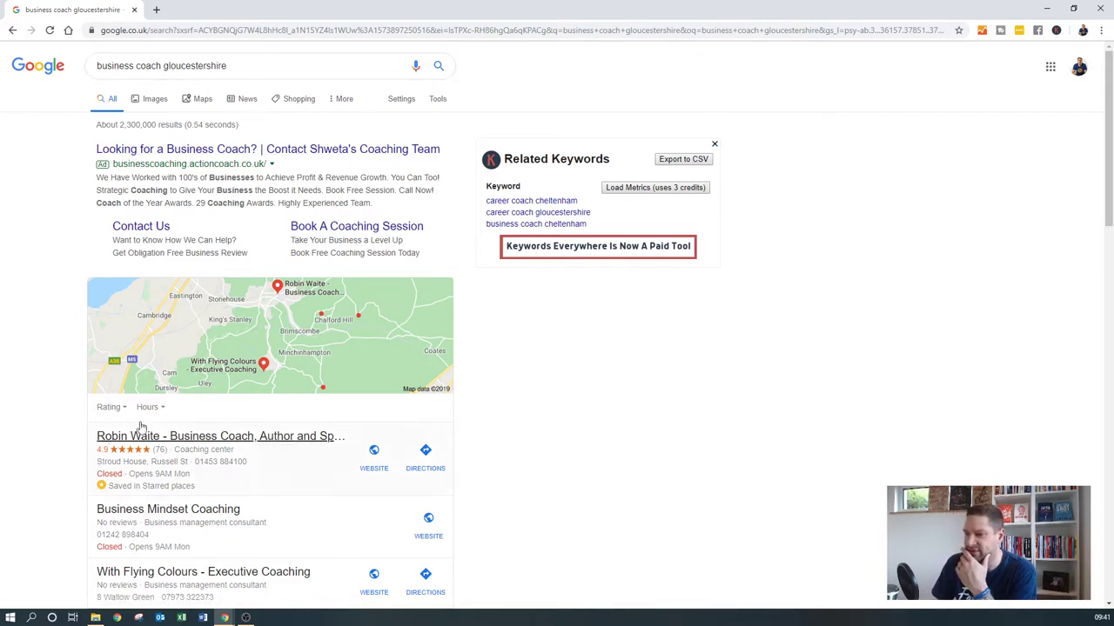
- Examine the ad, the map listings and the organic results for the Gloucestershire search
scroll(122, 418, down, 1)
scroll(121, 418, down, 1)
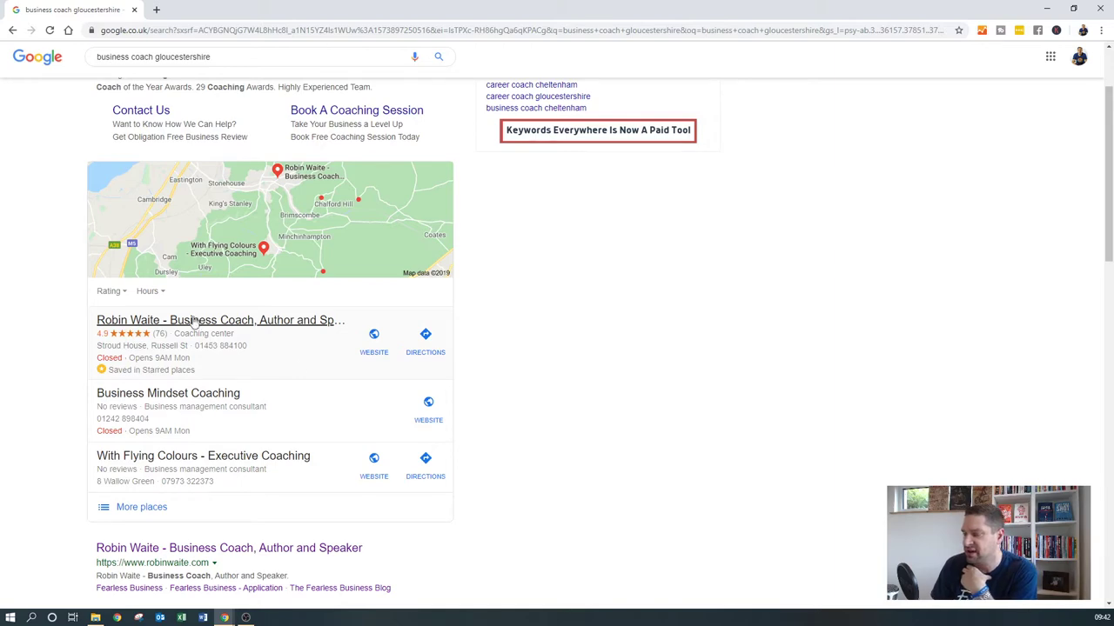
scroll(113, 359, down, 3)
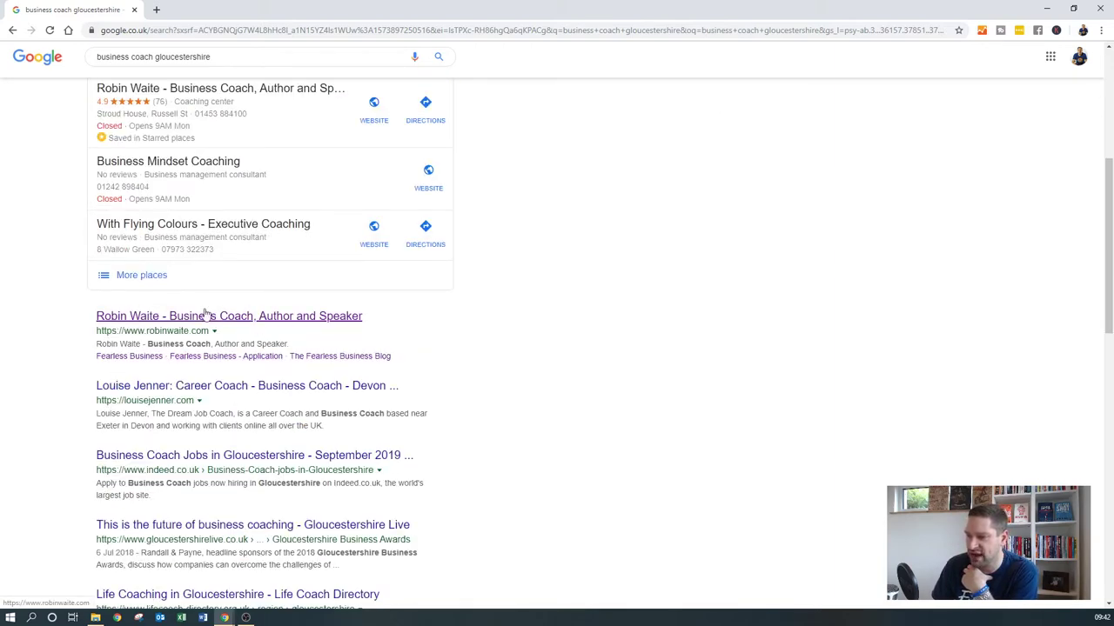
scroll(131, 418, down, 5)
scroll(134, 430, up, 5)
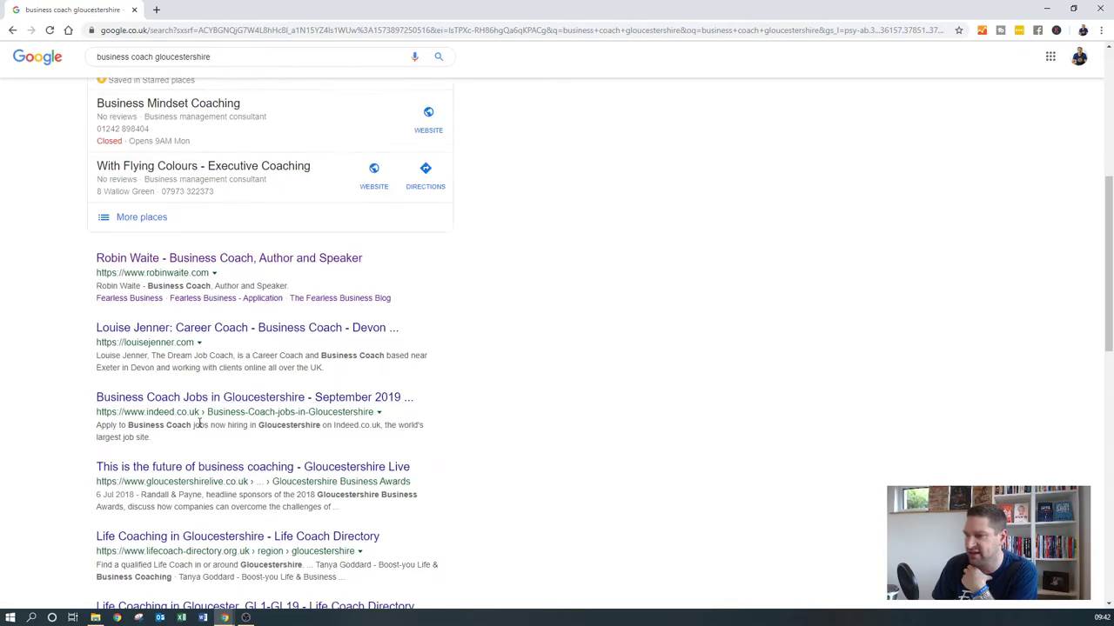
scroll(242, 402, up, 4)
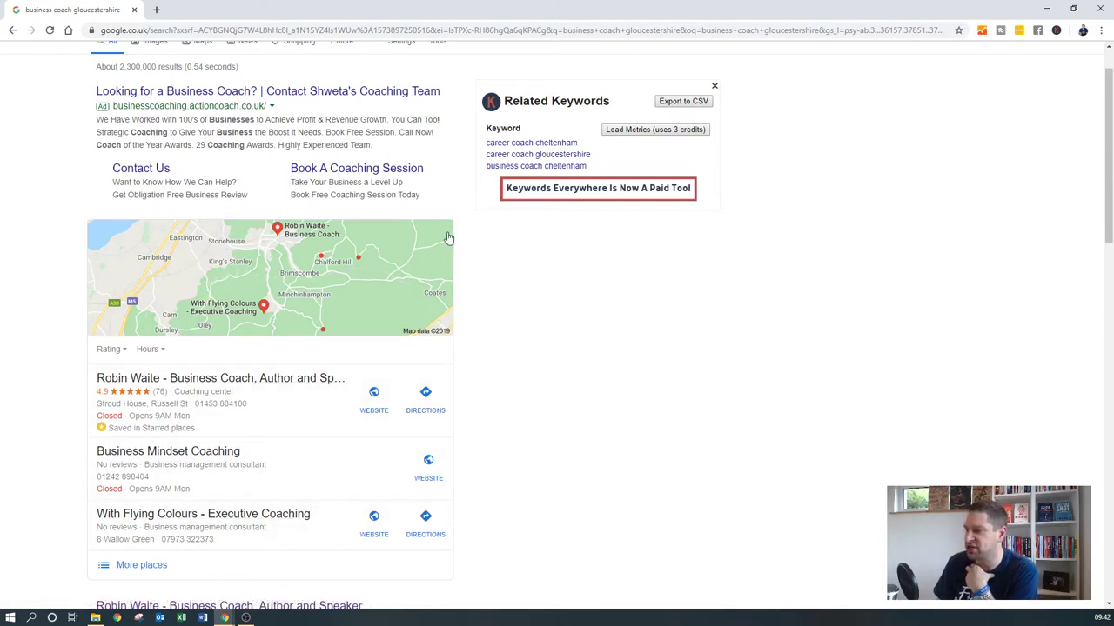
scroll(454, 235, up, 1)
drag(240, 66, 91, 67)
click(247, 64)
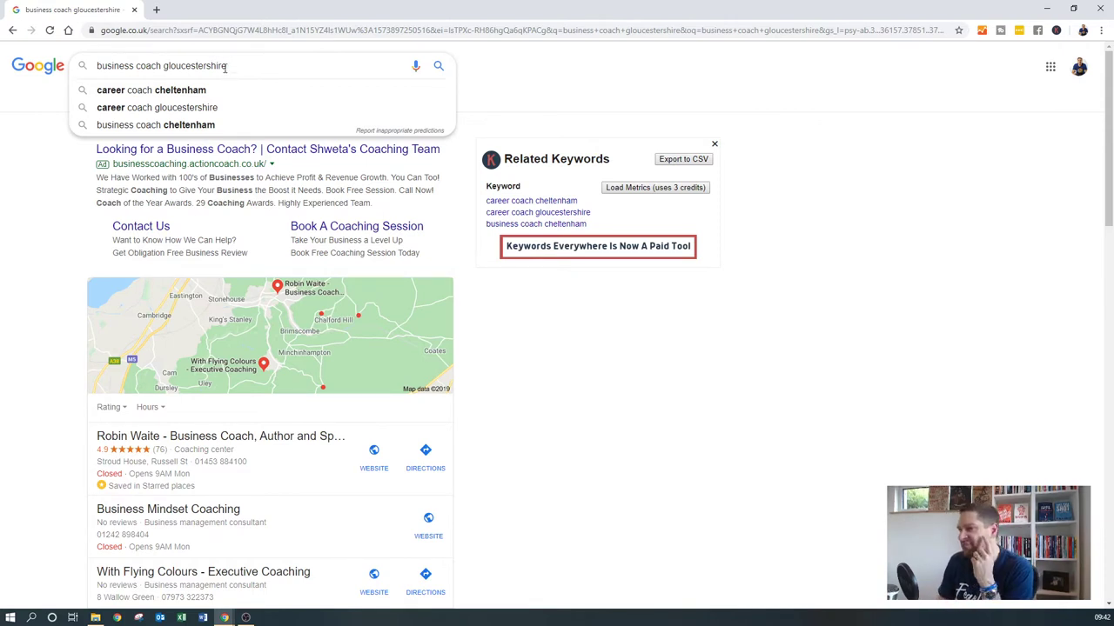
click(47, 273)
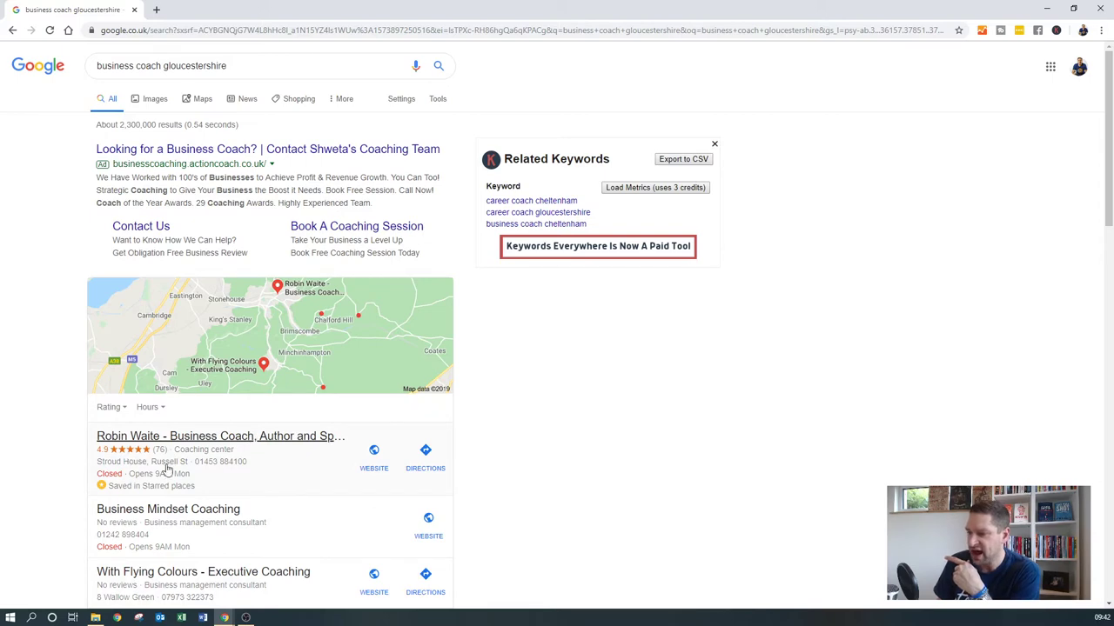
- Open the full list of local places for the Gloucestershire search and compare the businesses' ratings and review numbers
scroll(166, 470, down, 2)
click(141, 450)
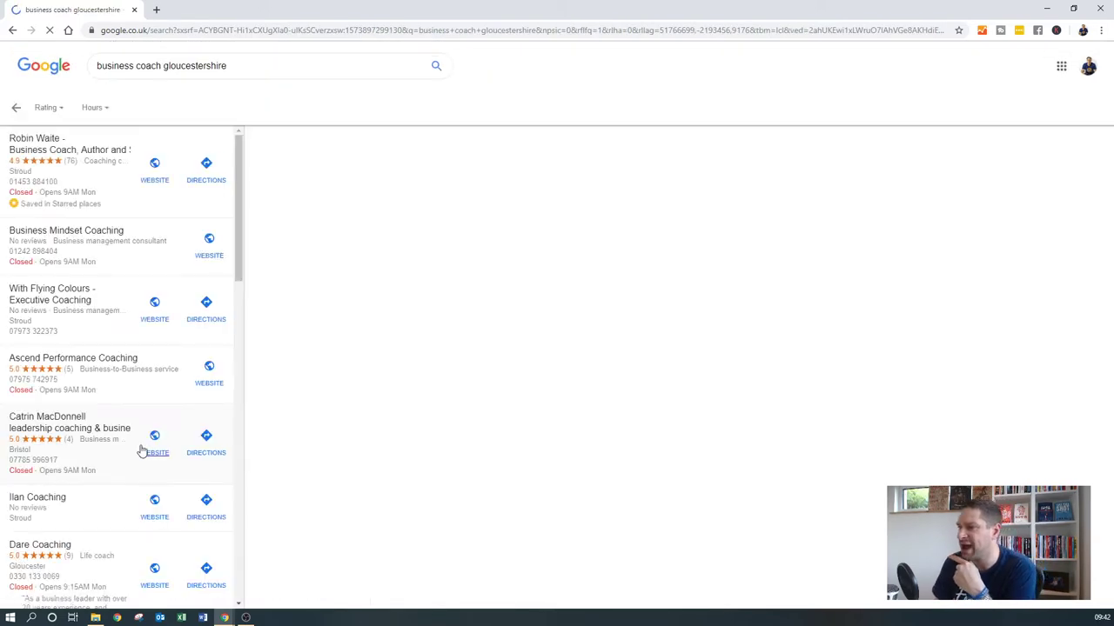
scroll(78, 223, down, 3)
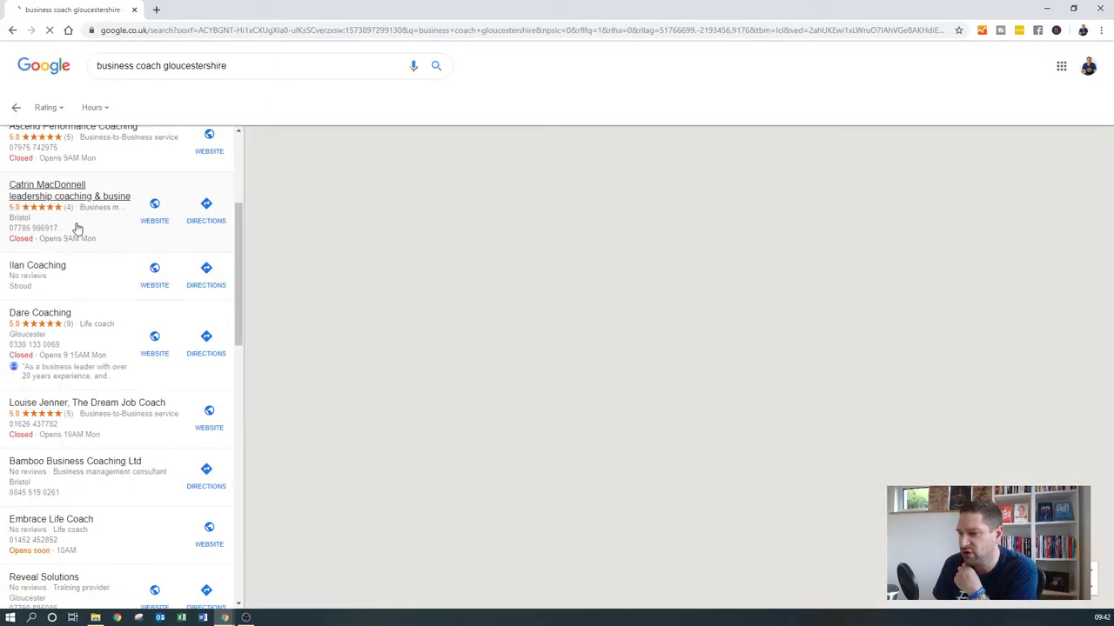
scroll(78, 228, down, 8)
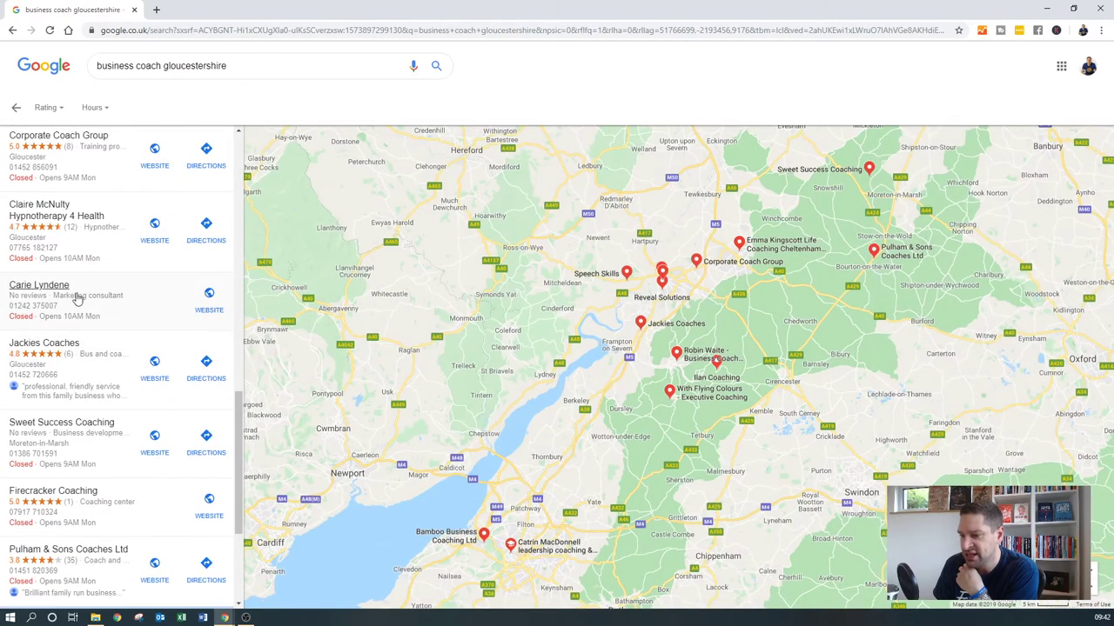
scroll(77, 357, down, 3)
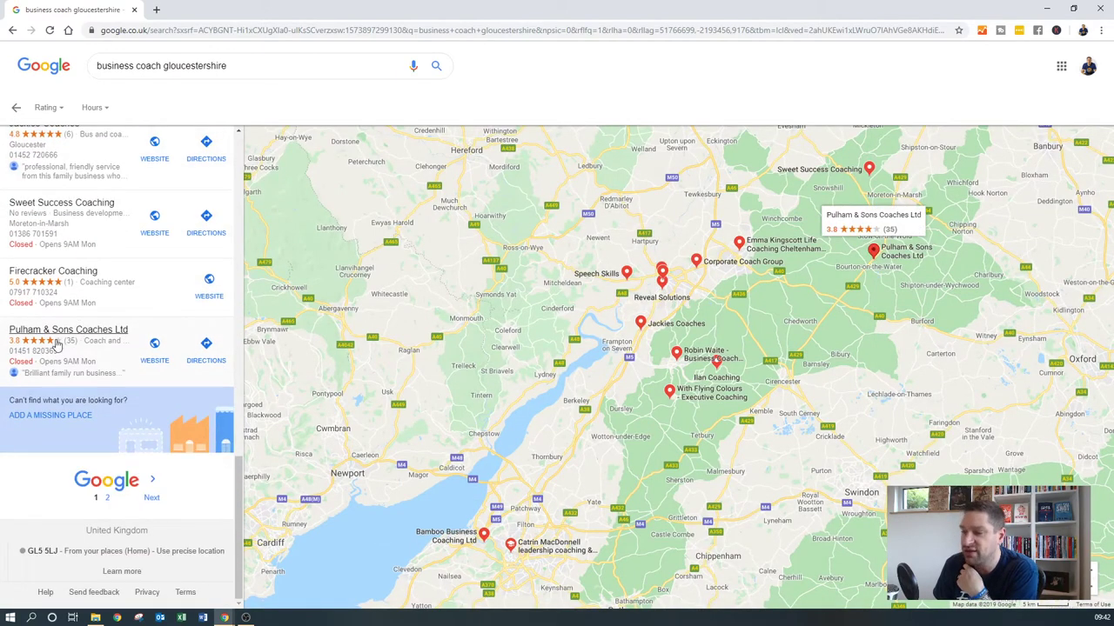
scroll(90, 342, up, 1)
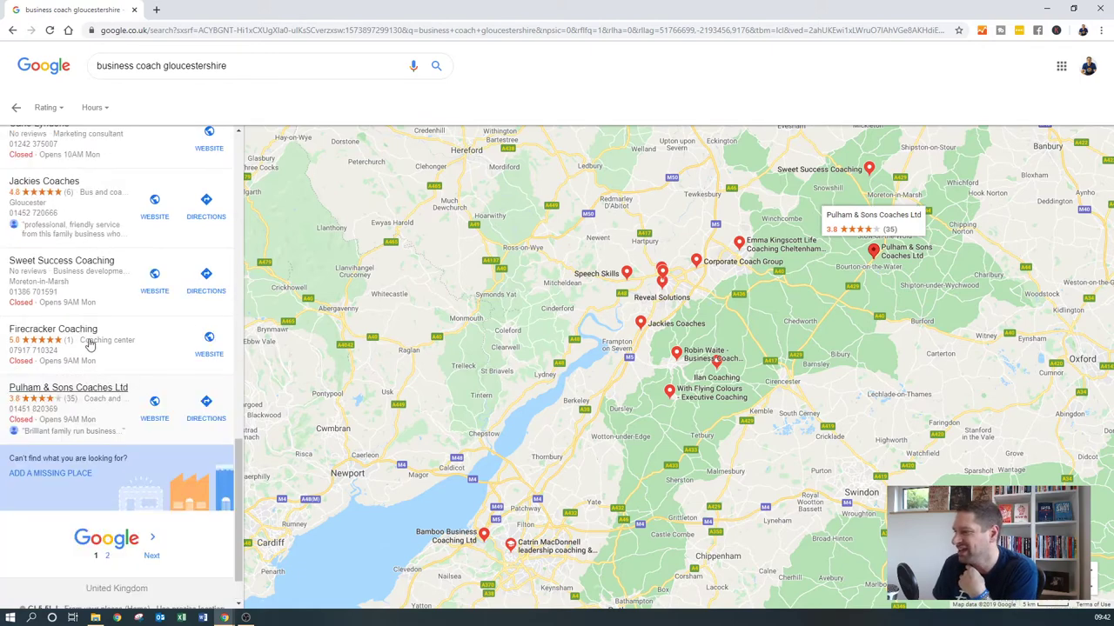
scroll(90, 342, up, 7)
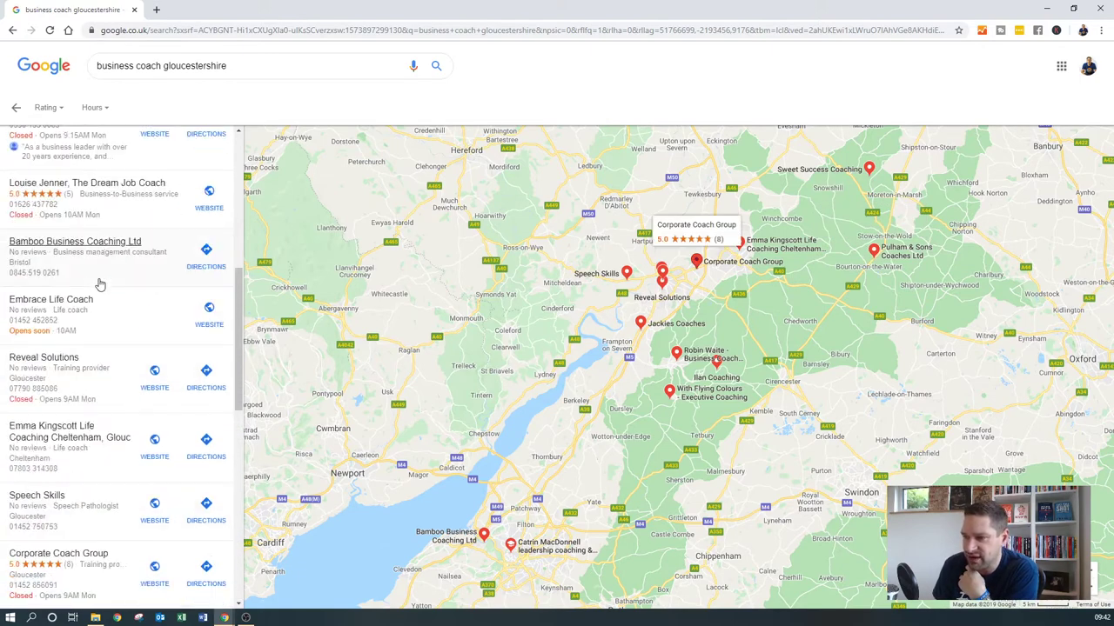
scroll(100, 278, up, 5)
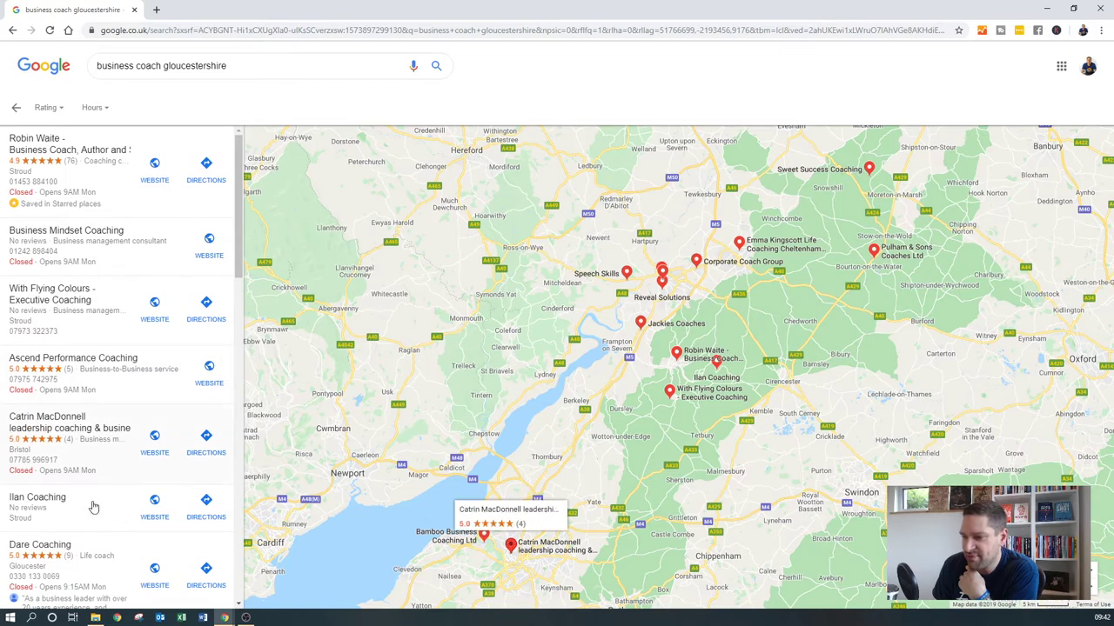
scroll(81, 555, down, 1)
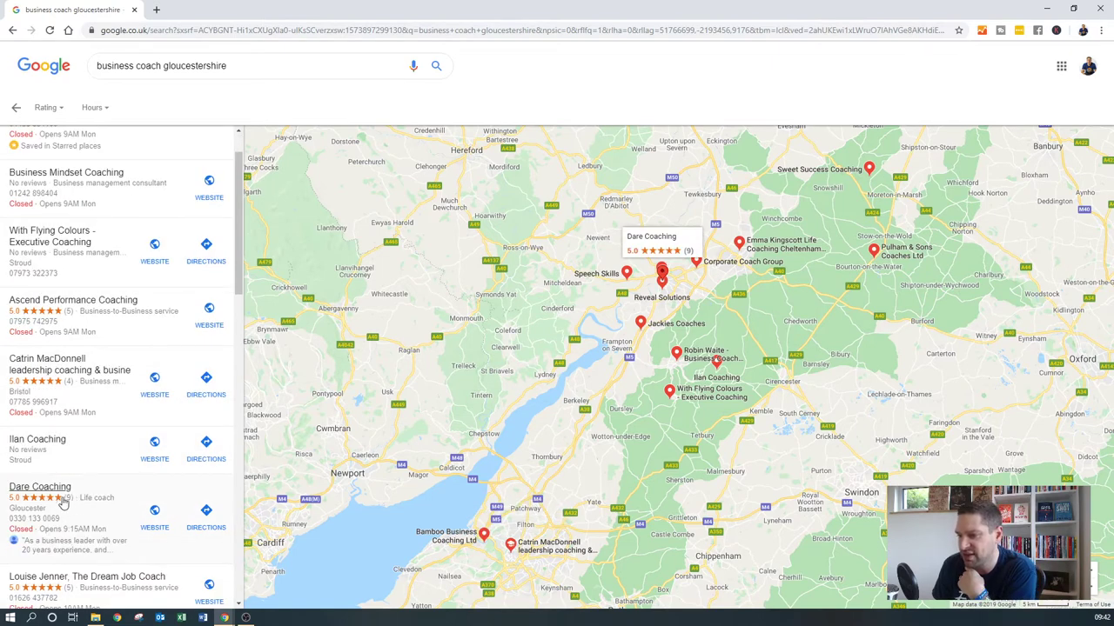
scroll(50, 316, up, 1)
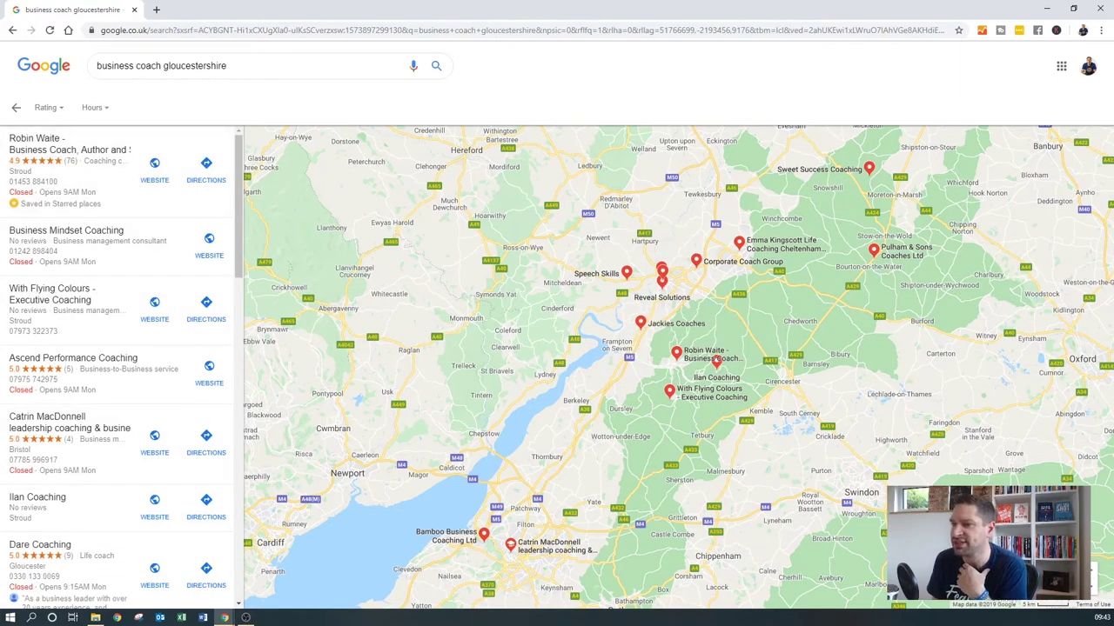
- Try searching for "google my business" from the local places view
drag(251, 59, 61, 59)
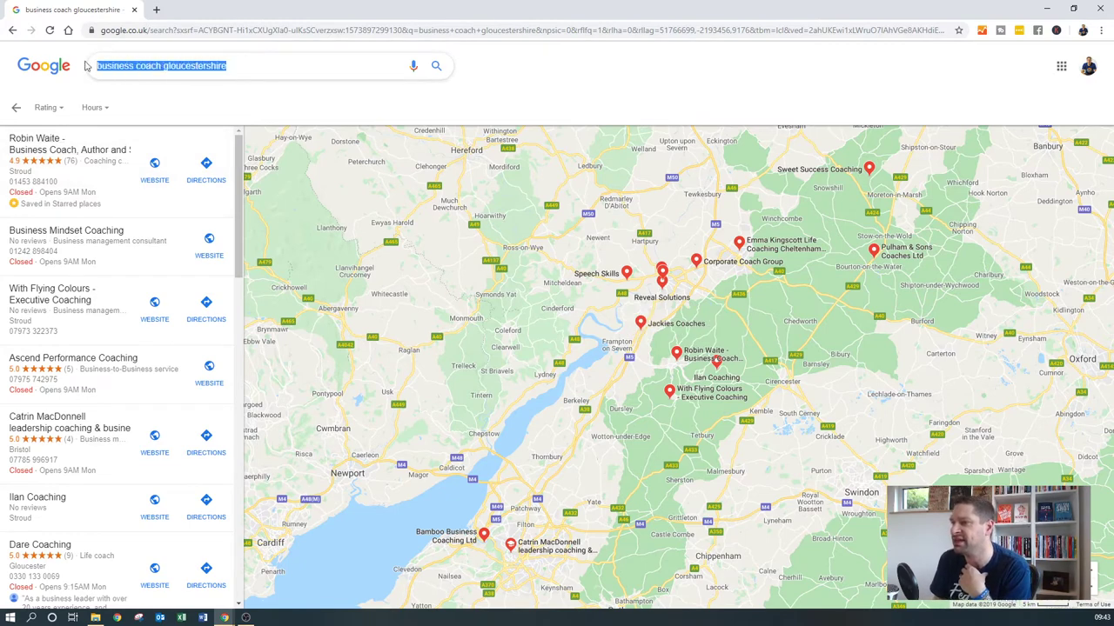
text(google)
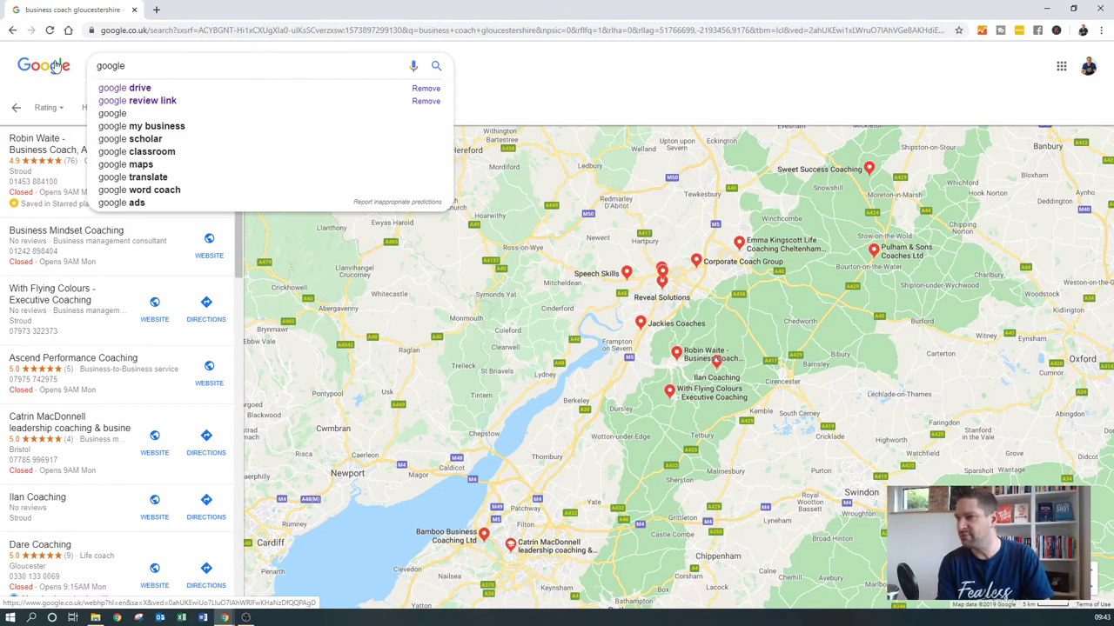
text( my business)
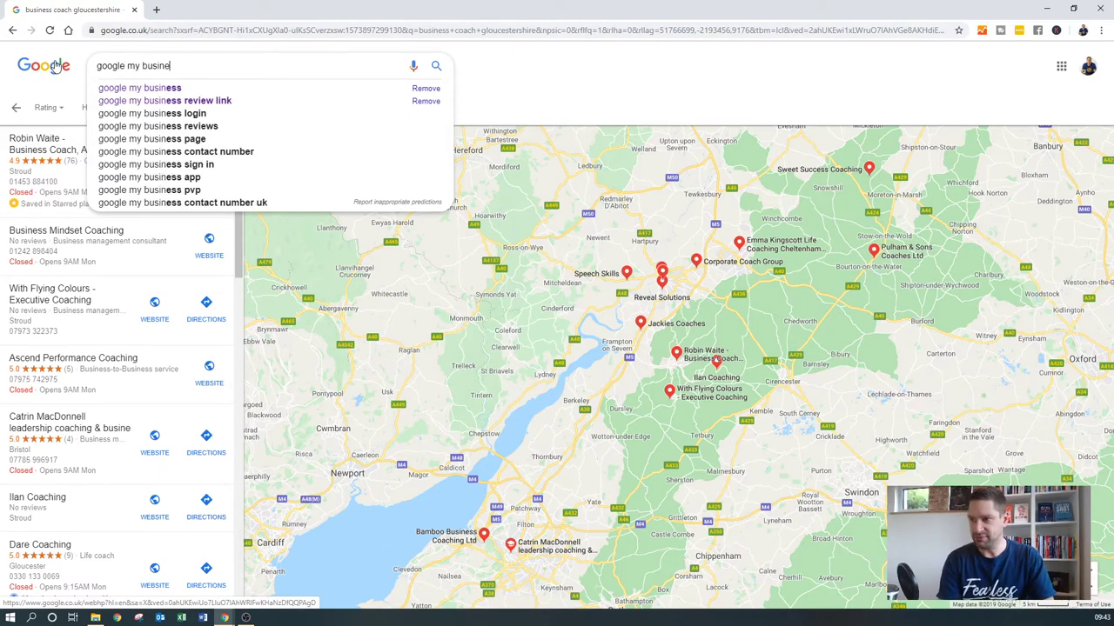
key(Return)
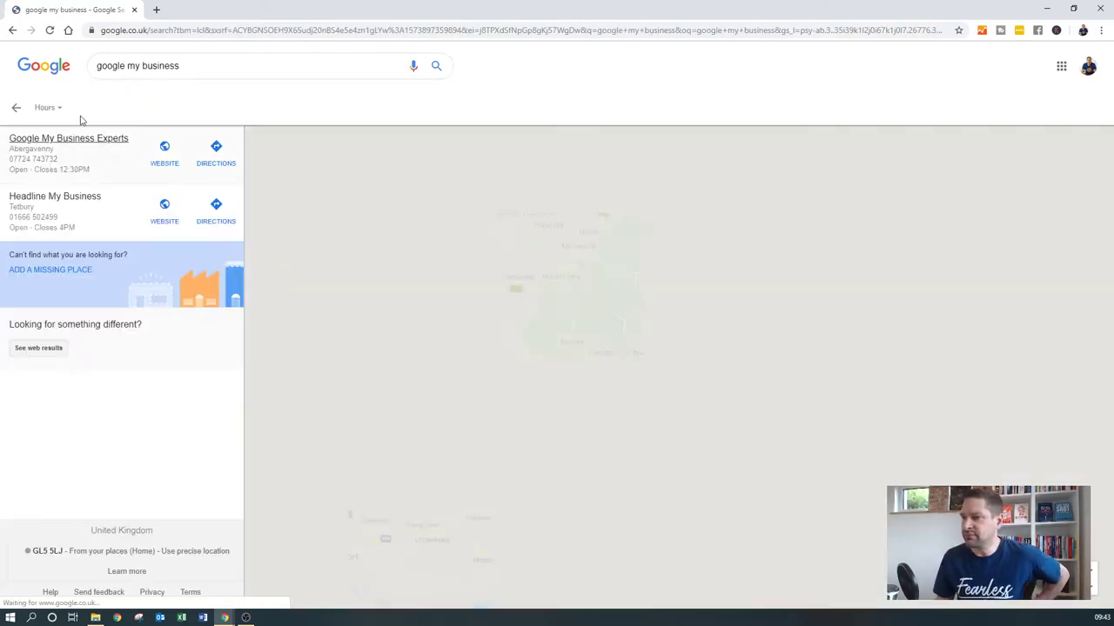
- Return to the Google home page and run a web search for "google my business"
click(36, 68)
text(google my business)
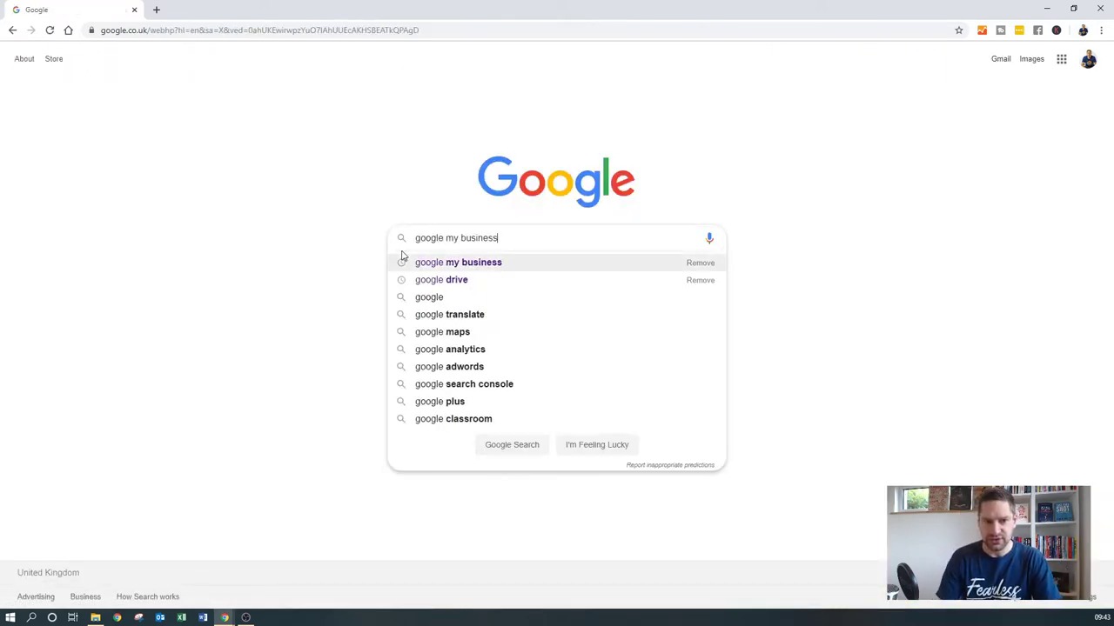
key(Return)
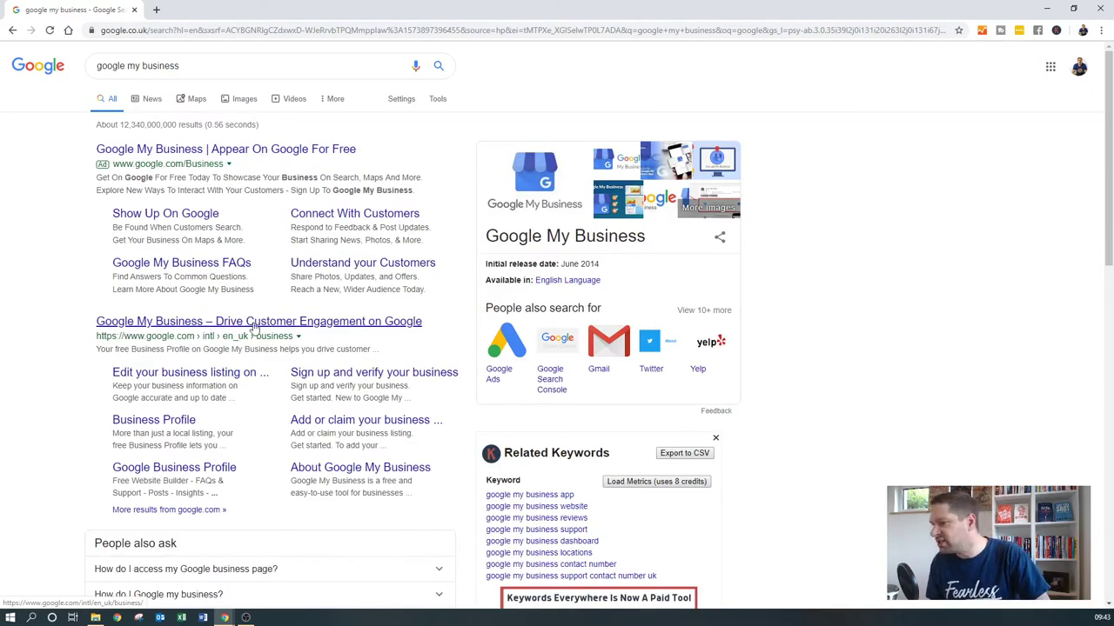
- Open the sponsored Google My Business result, go to the business management dashboard and look over its home page
click(228, 153)
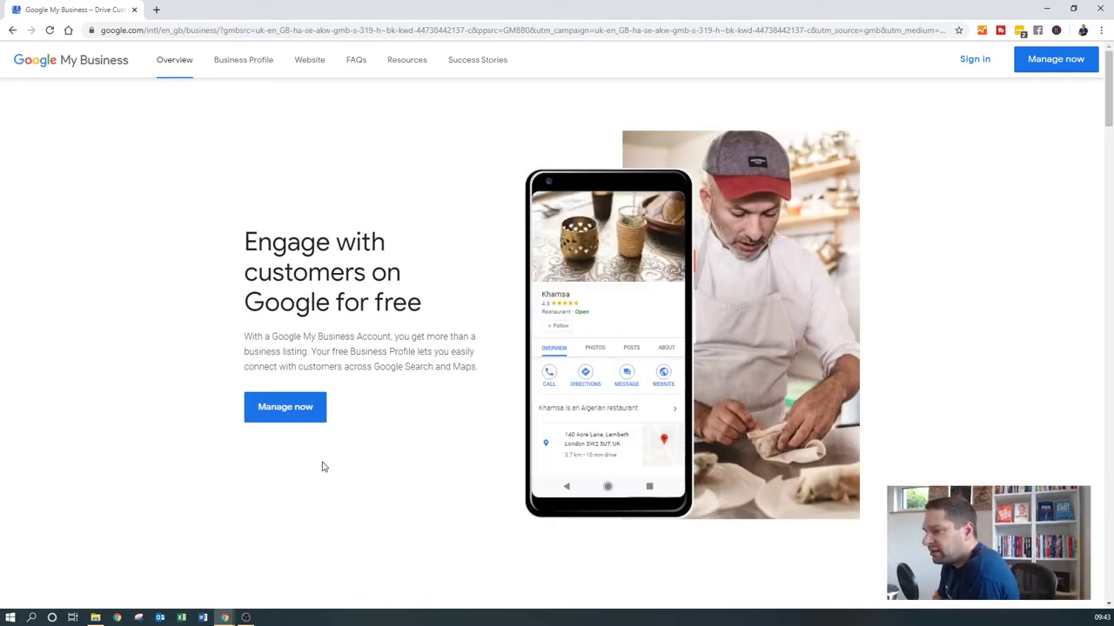
click(290, 410)
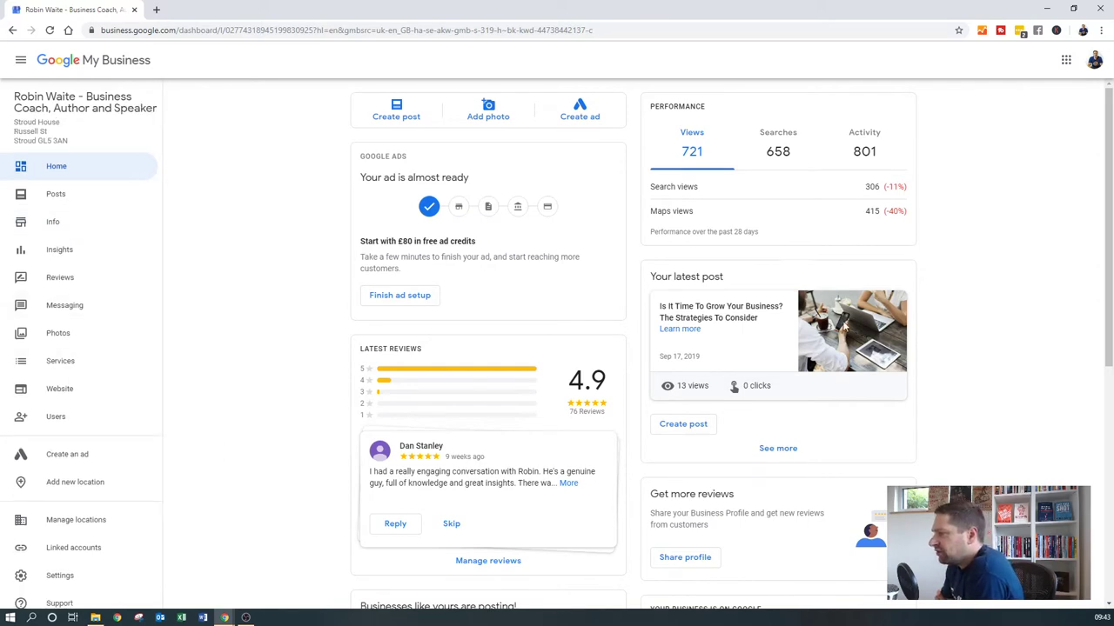
scroll(309, 296, down, 3)
scroll(313, 287, up, 3)
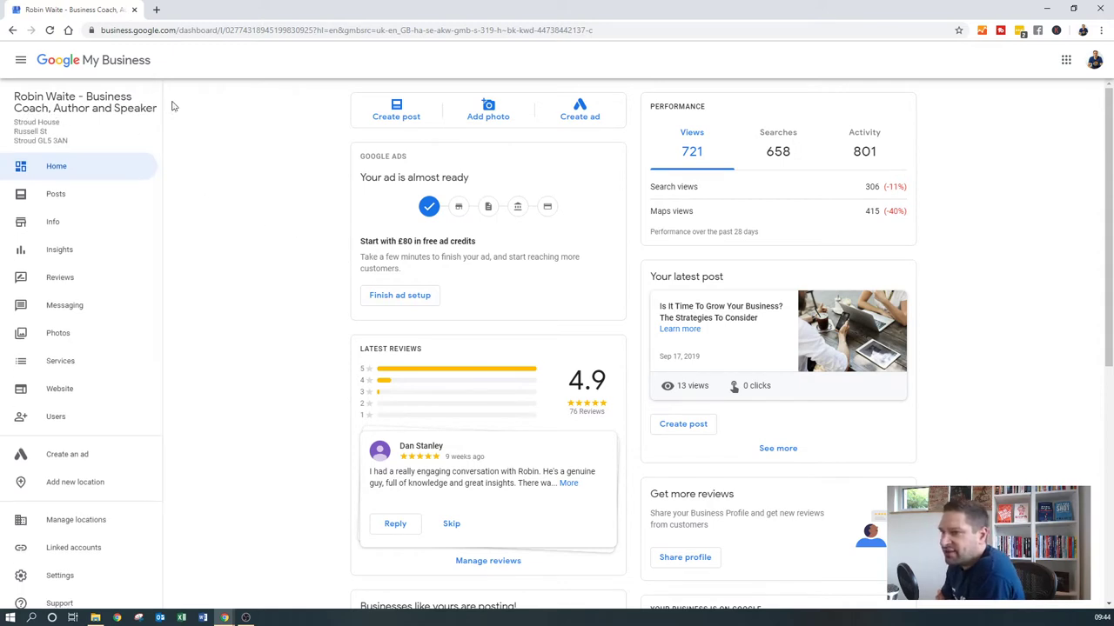
- Highlight the full business name in the dashboard and its words "Business Coach", and look over the home page cards
drag(15, 97, 61, 123)
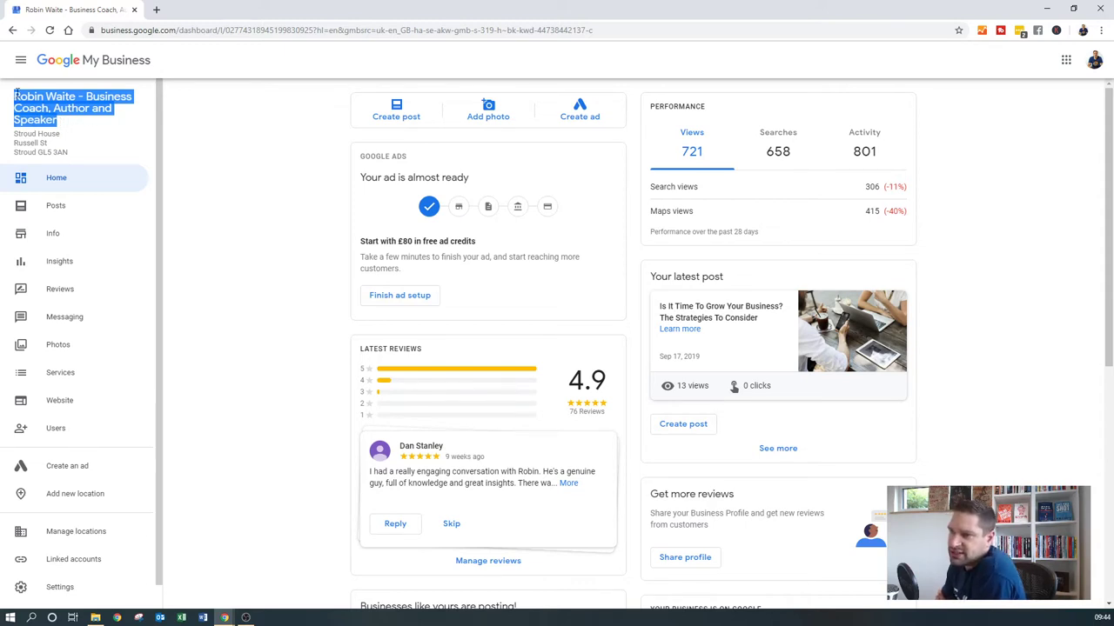
click(60, 116)
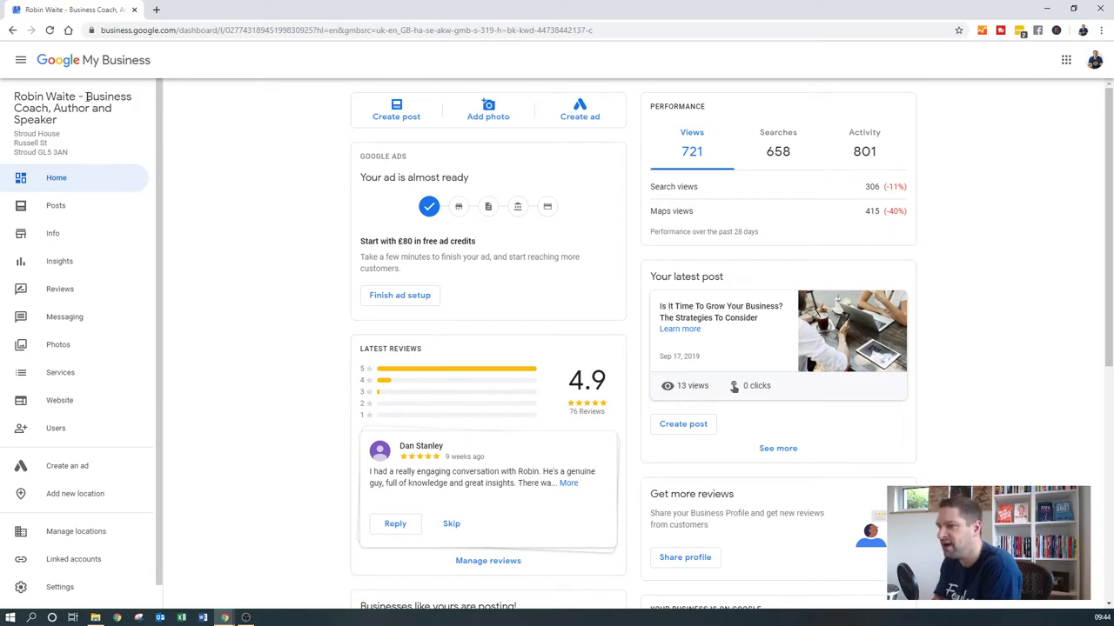
drag(87, 98, 50, 107)
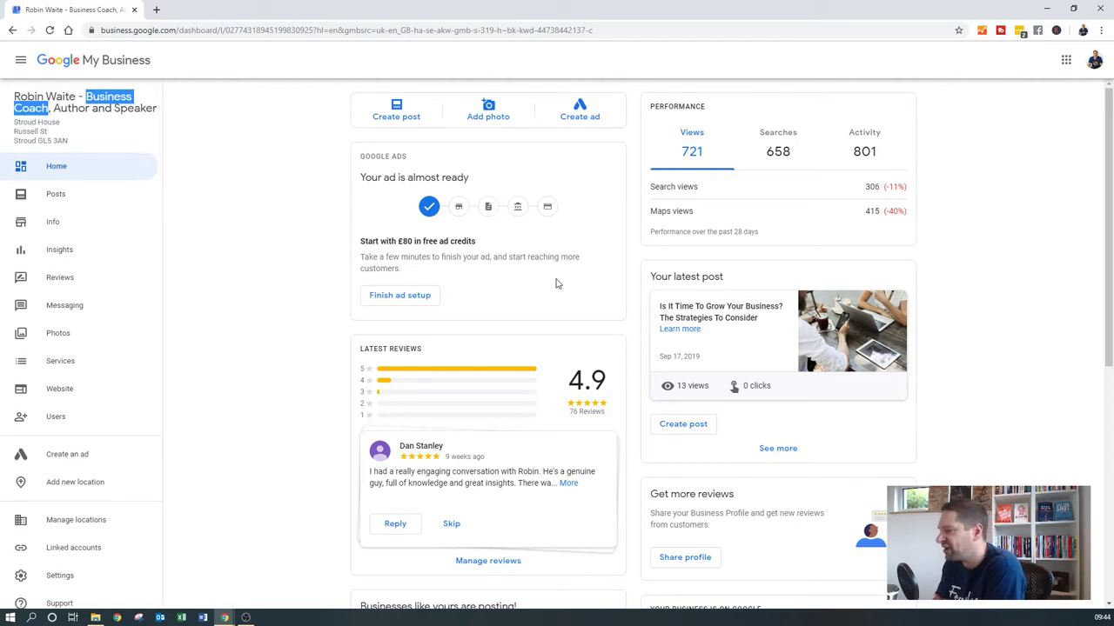
scroll(534, 313, down, 5)
scroll(488, 304, up, 4)
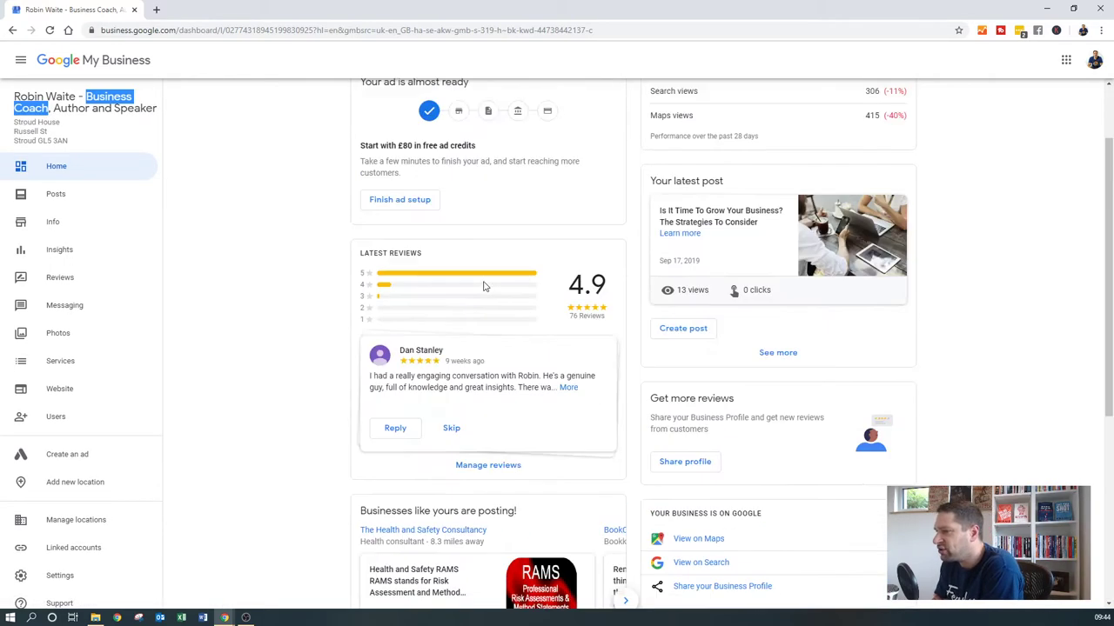
- Open the business Info page and review the listing details, from the categories and opening hours to the description and opening date
scroll(485, 287, up, 1)
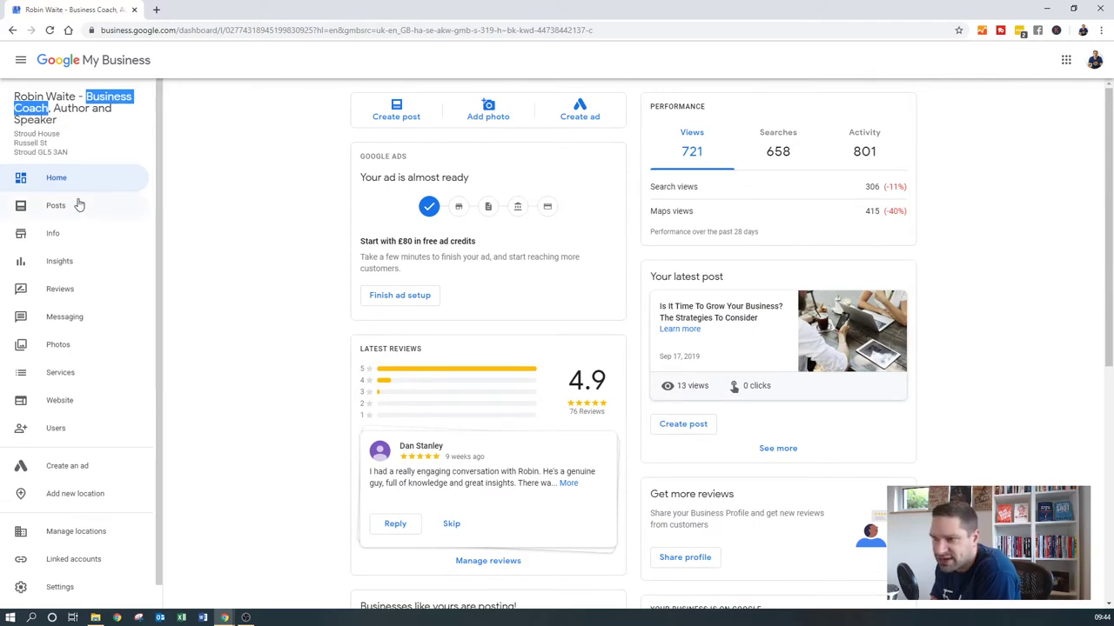
click(51, 235)
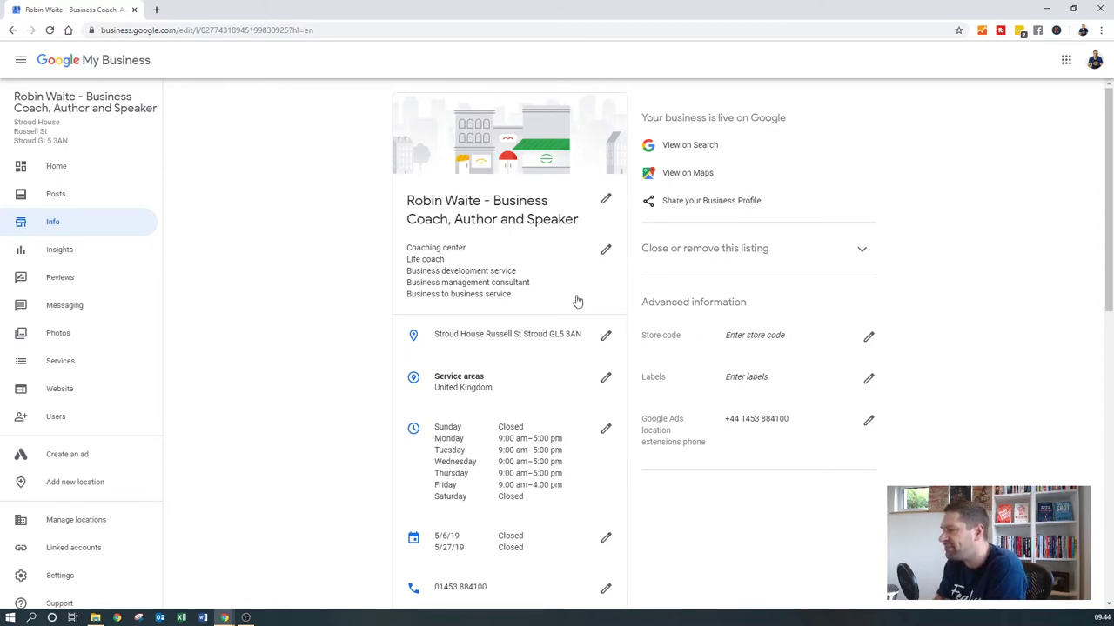
scroll(578, 296, down, 2)
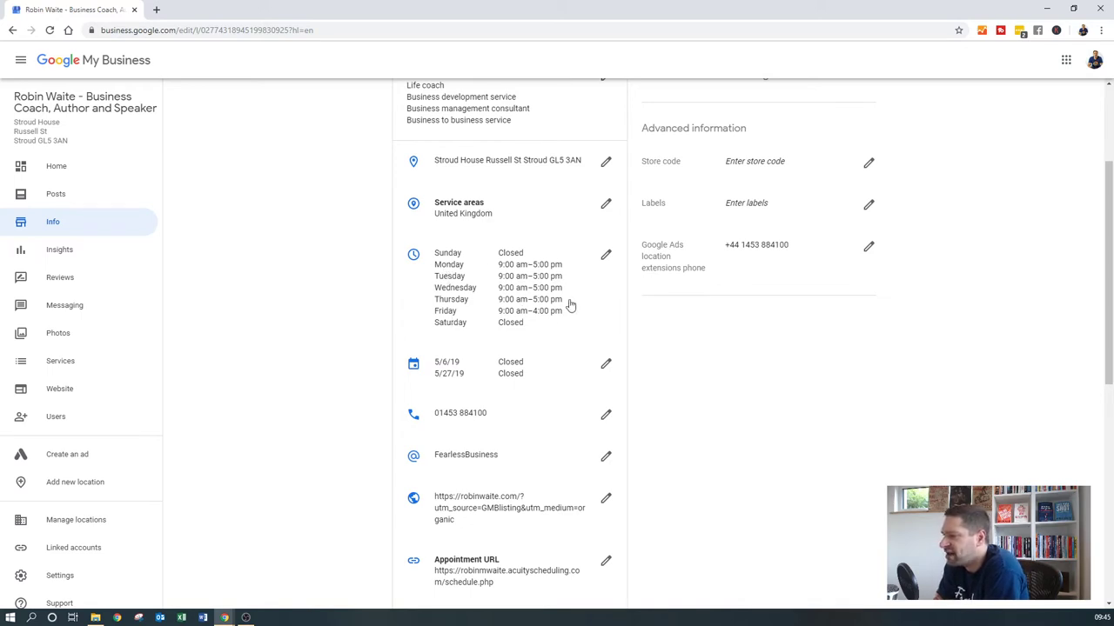
scroll(359, 235, down, 2)
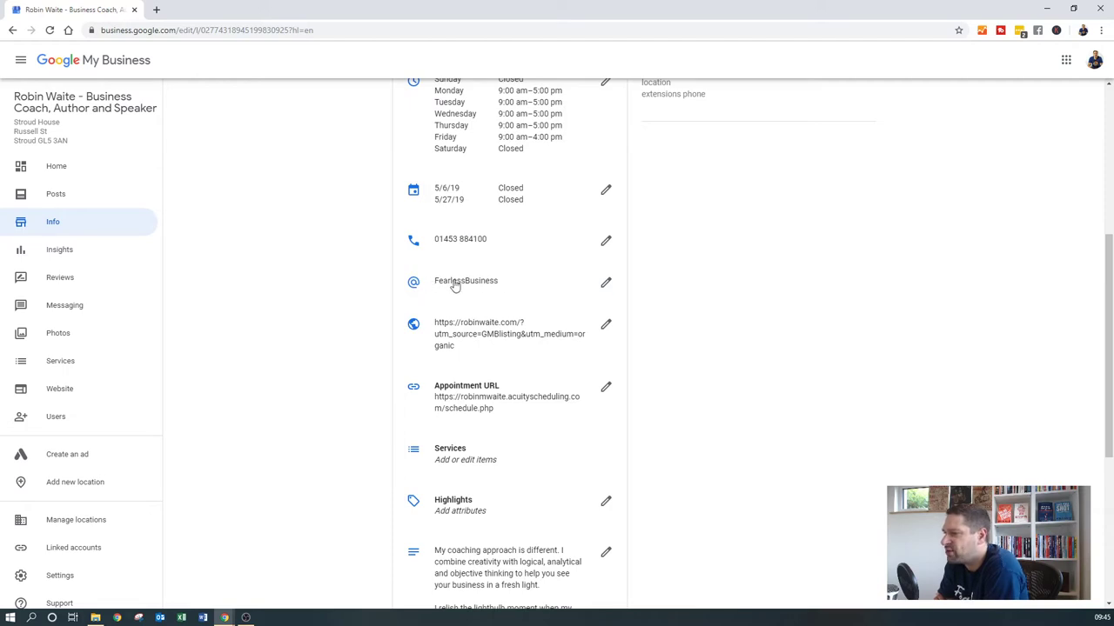
scroll(540, 348, down, 2)
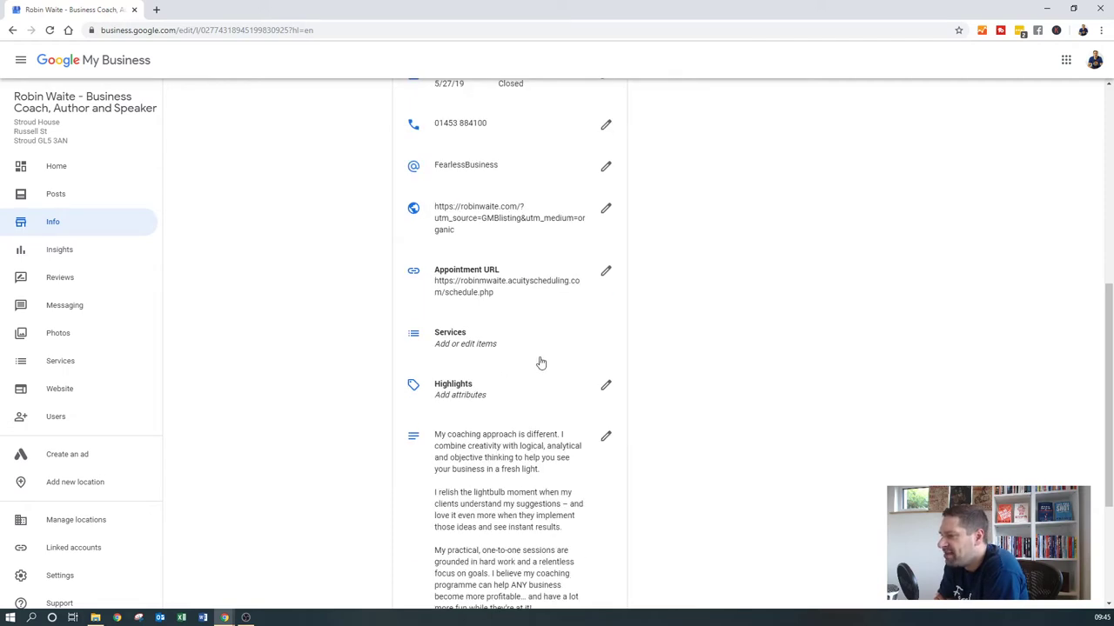
scroll(527, 278, down, 2)
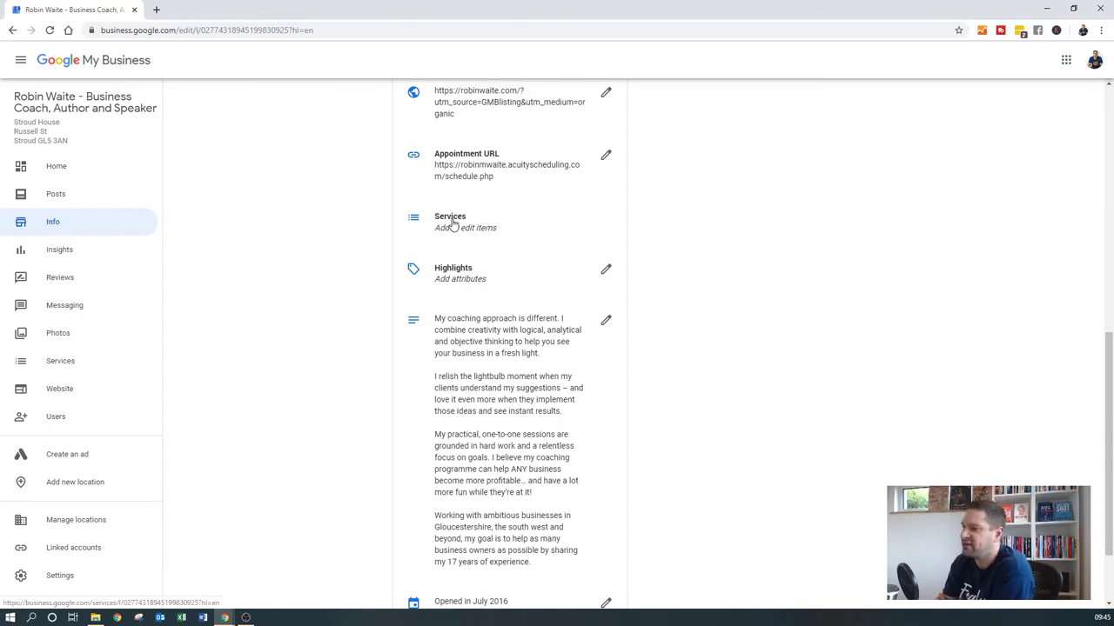
scroll(528, 279, down, 2)
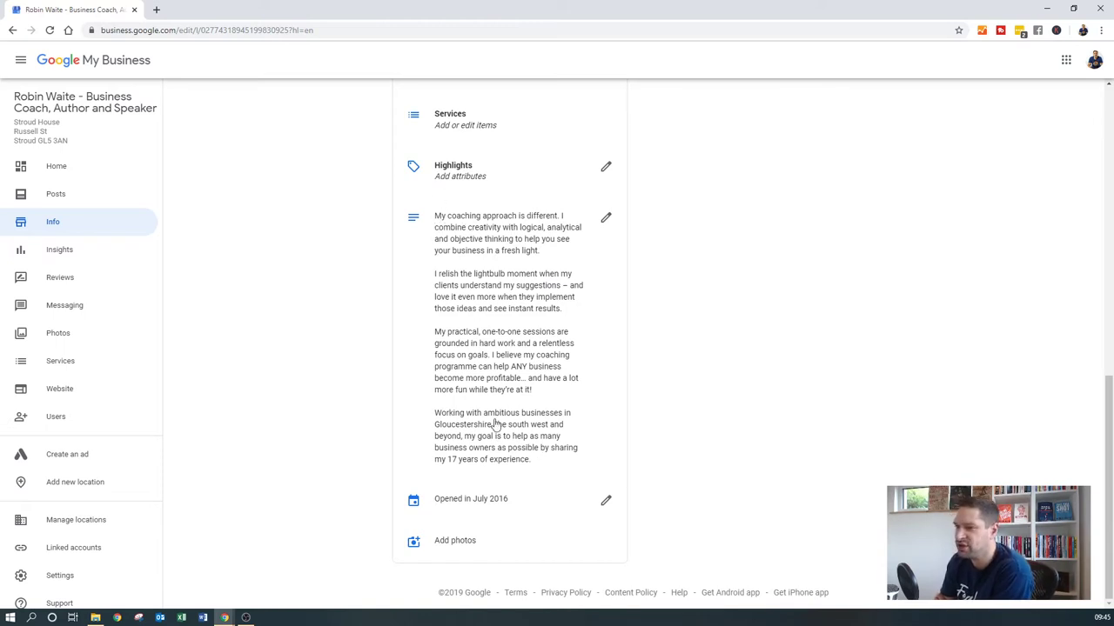
- Open the listing's reviews and look over the customer reviews and the owner's replies
click(61, 278)
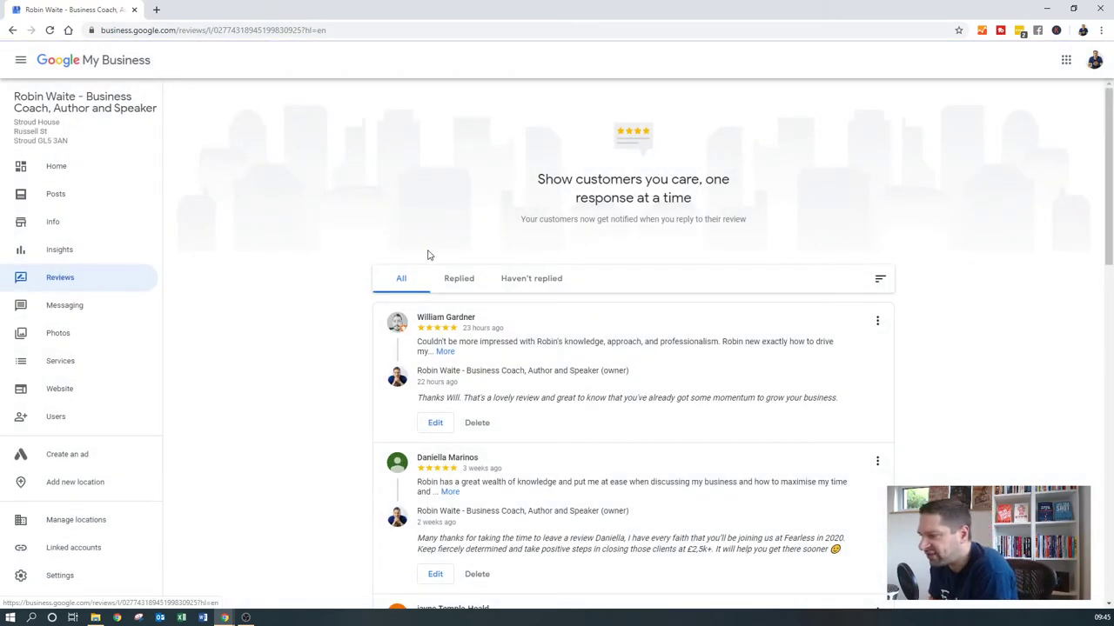
scroll(319, 231, down, 15)
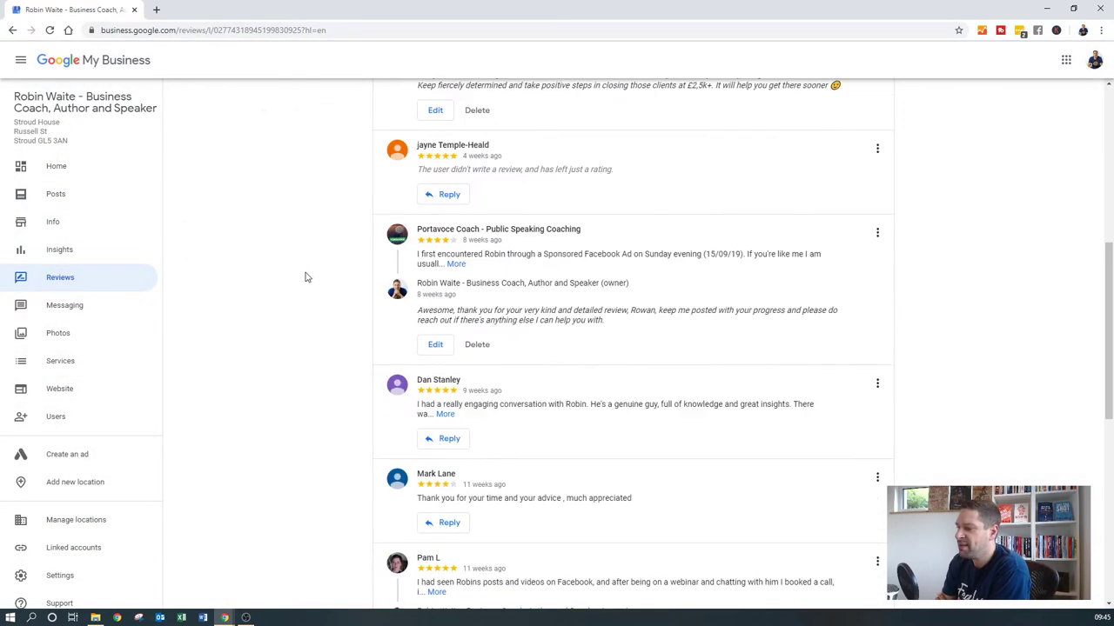
scroll(324, 250, up, 15)
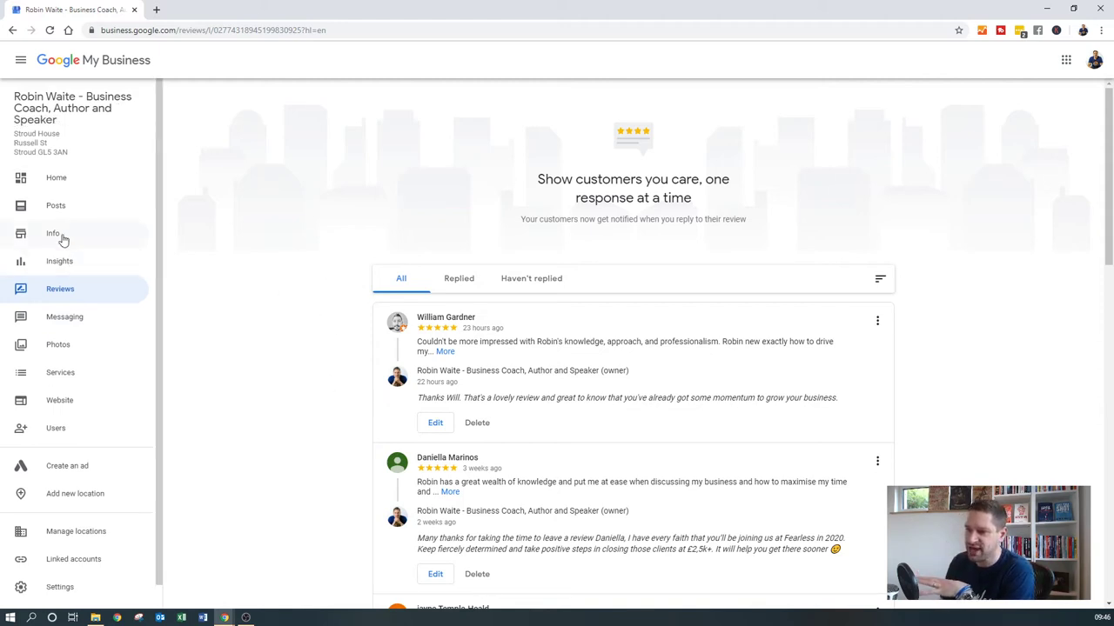
- Open the listing's posts, dismiss the offer post introduction and browse back through the older posts to August 2019
click(57, 207)
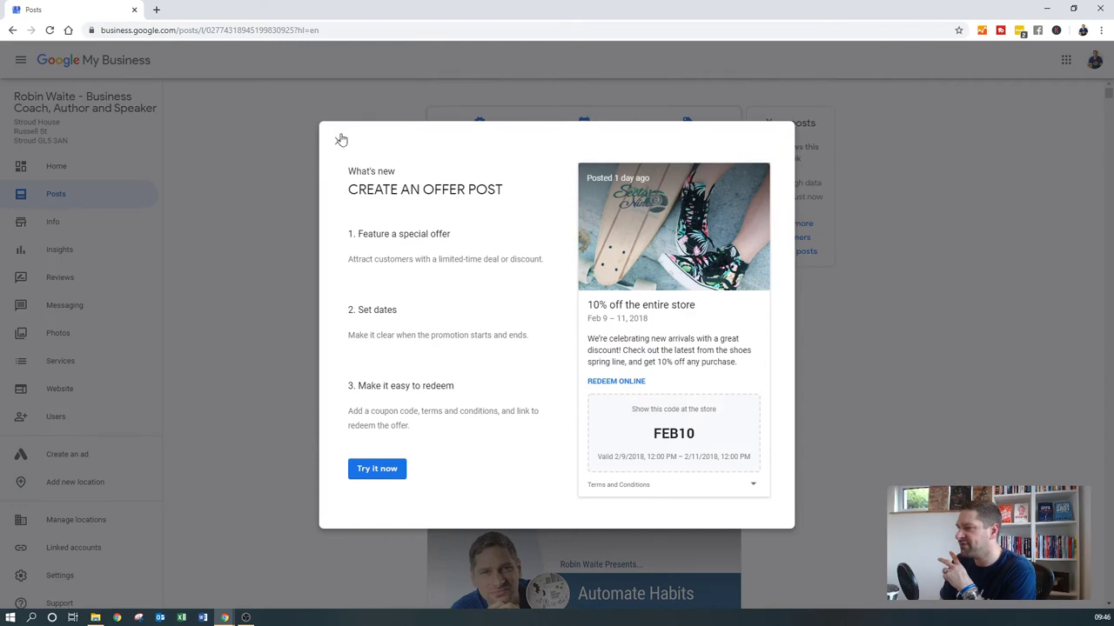
click(338, 140)
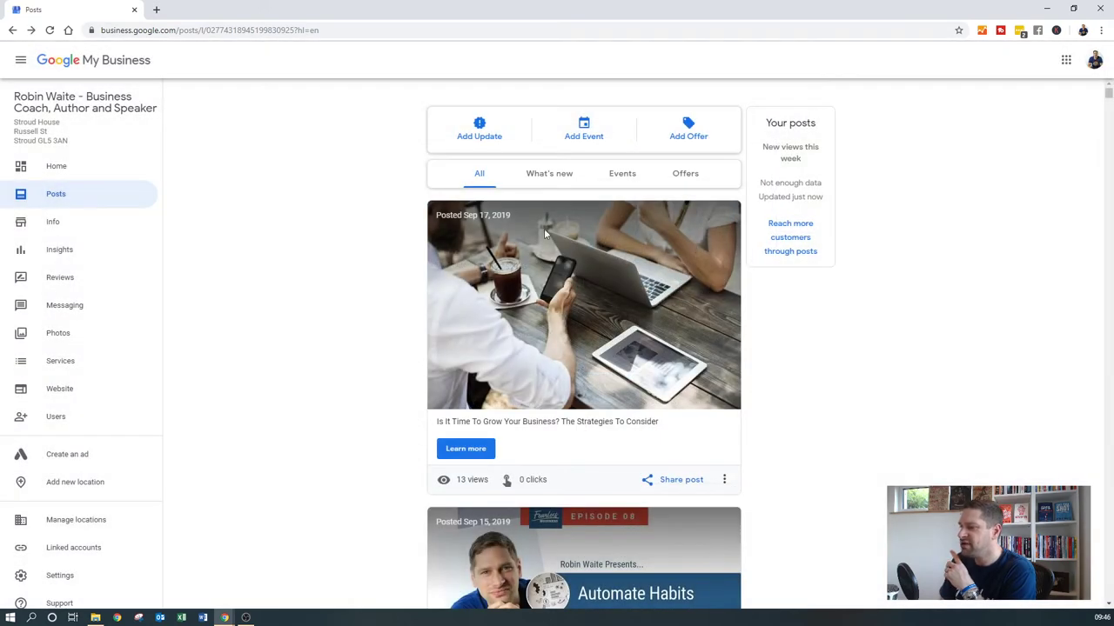
scroll(487, 285, down, 7)
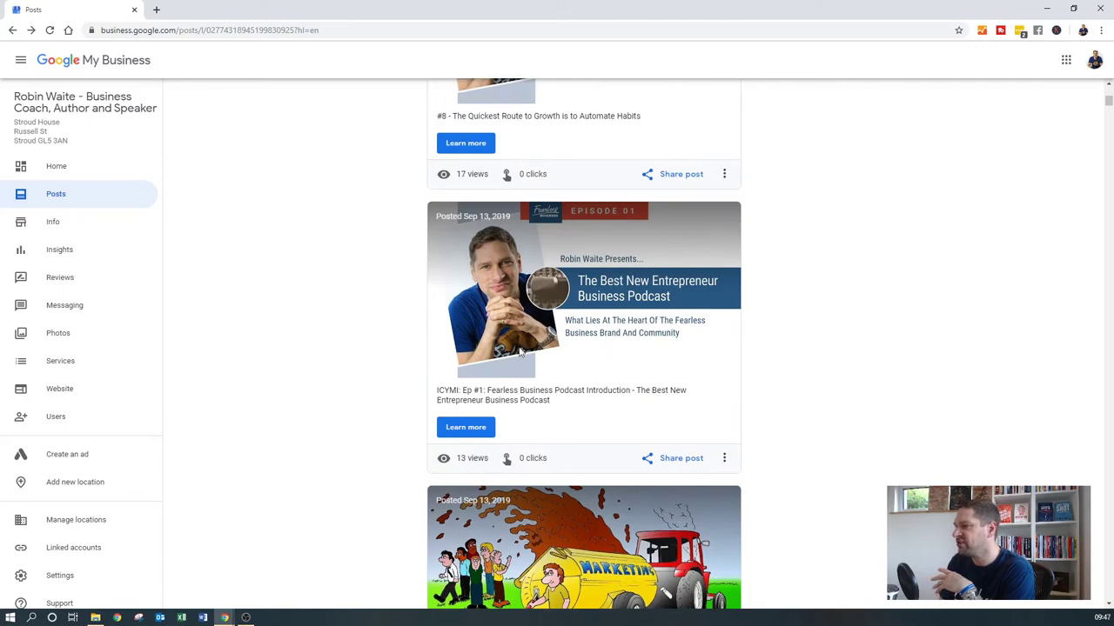
scroll(484, 348, down, 14)
scroll(464, 345, down, 20)
scroll(406, 244, down, 18)
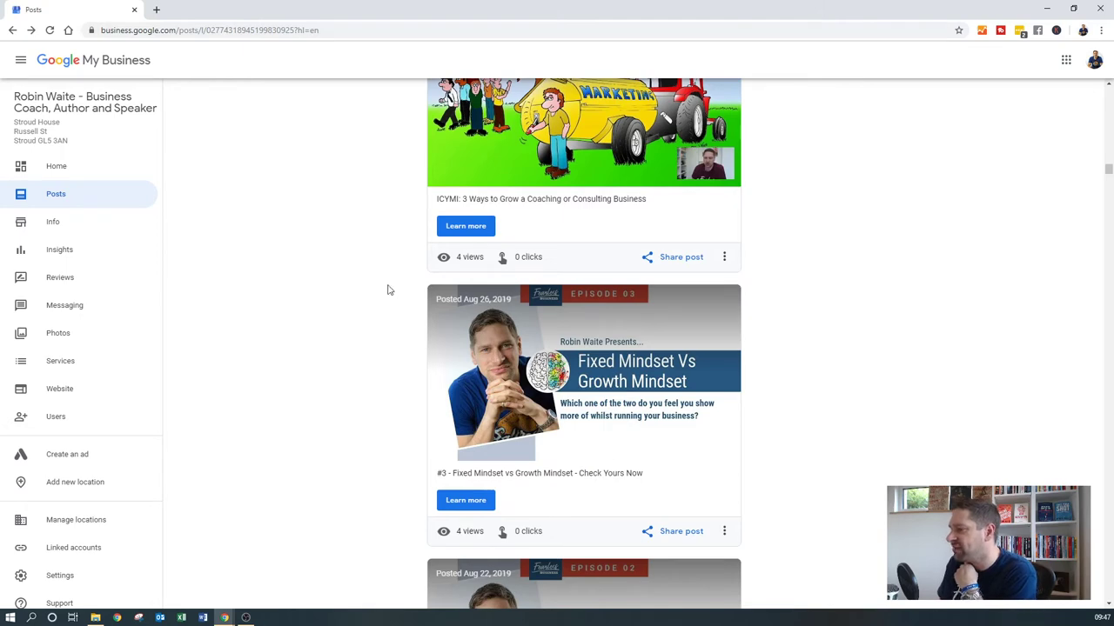
scroll(322, 253, down, 5)
scroll(313, 253, down, 10)
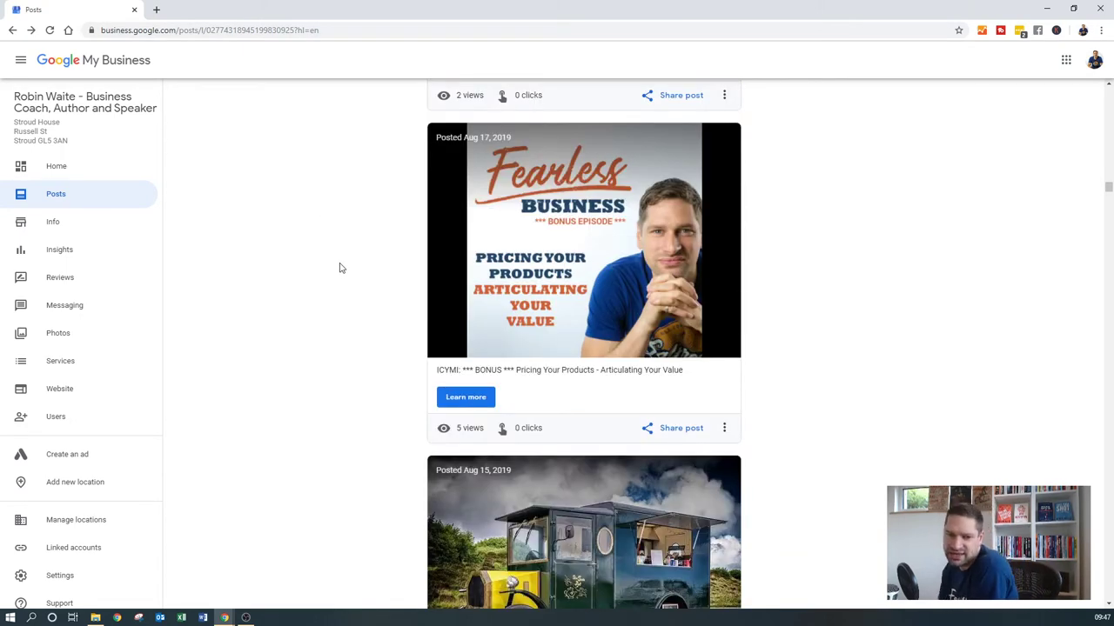
- Check the options of the Aug 17, 2019 bonus episode post, close them and return to the newest post
scroll(343, 270, up, 1)
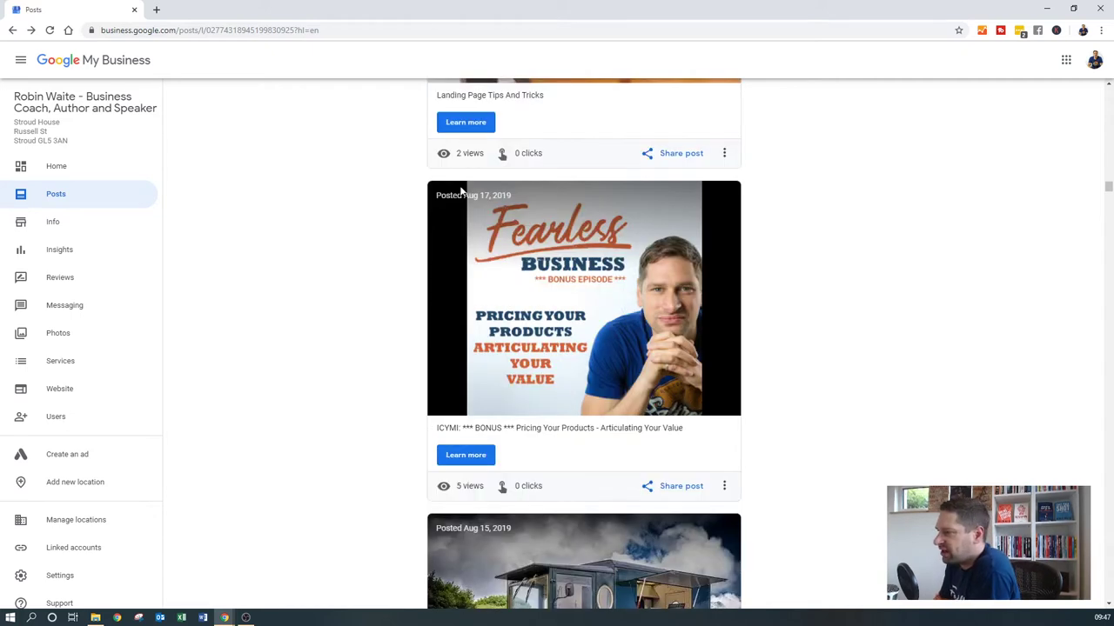
click(724, 485)
click(366, 283)
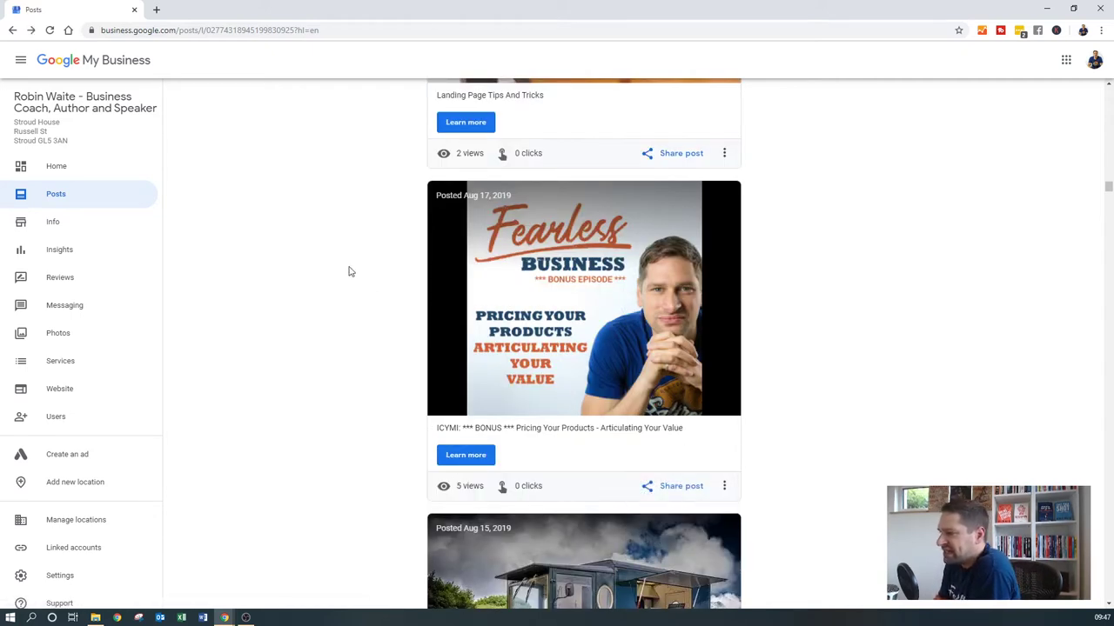
scroll(352, 274, up, 10)
scroll(348, 271, up, 20)
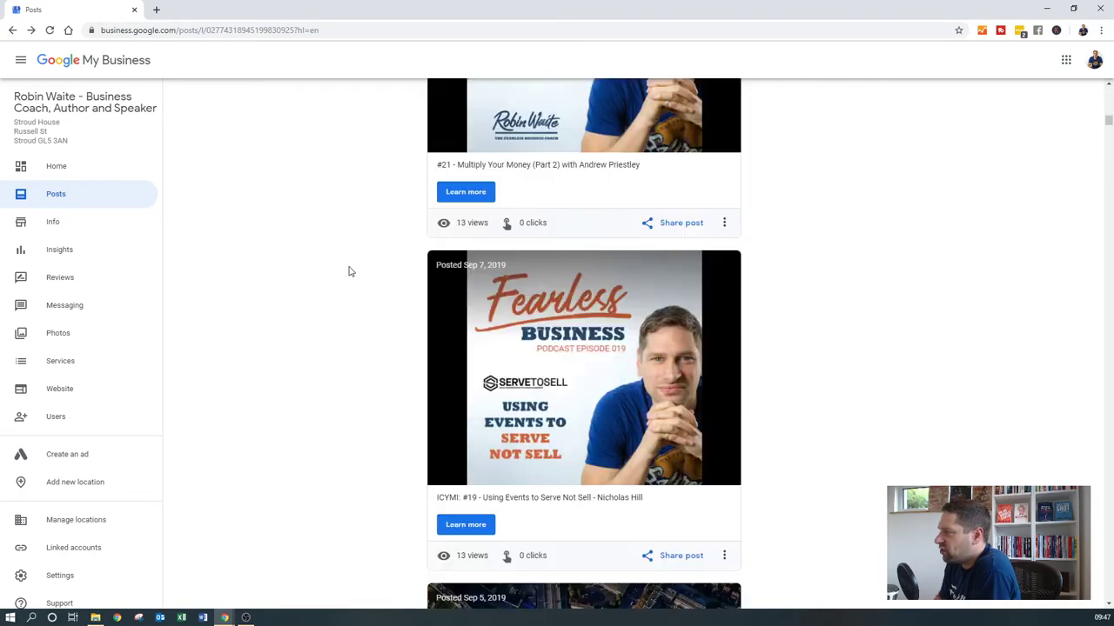
scroll(348, 271, up, 10)
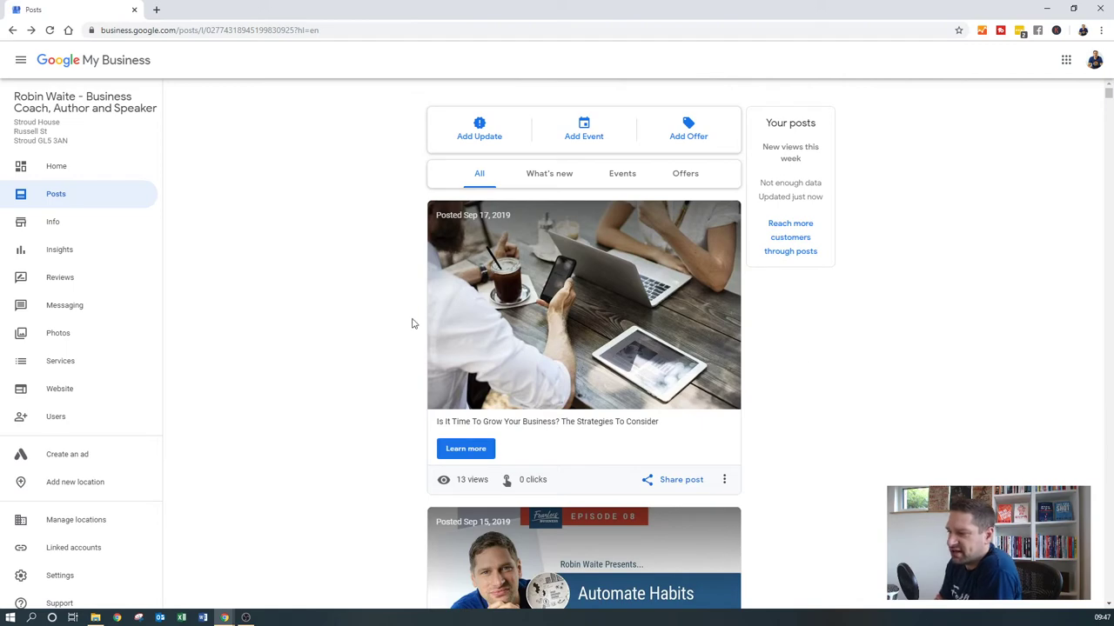
- Return to the dashboard home page and look over its cards, including customer photos and insights
click(49, 181)
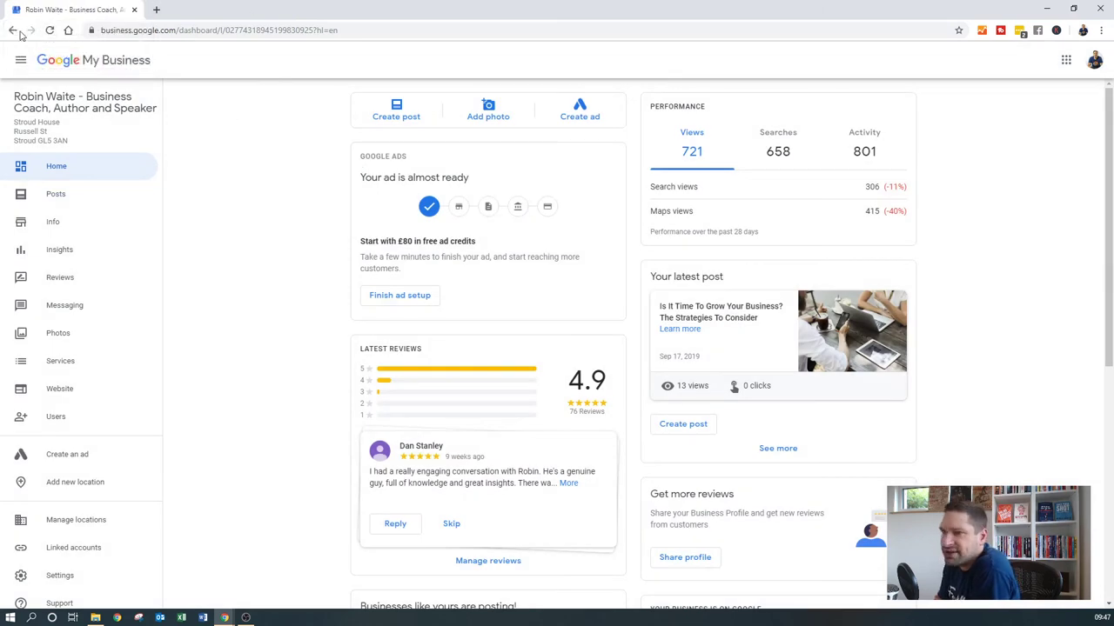
scroll(604, 432, down, 5)
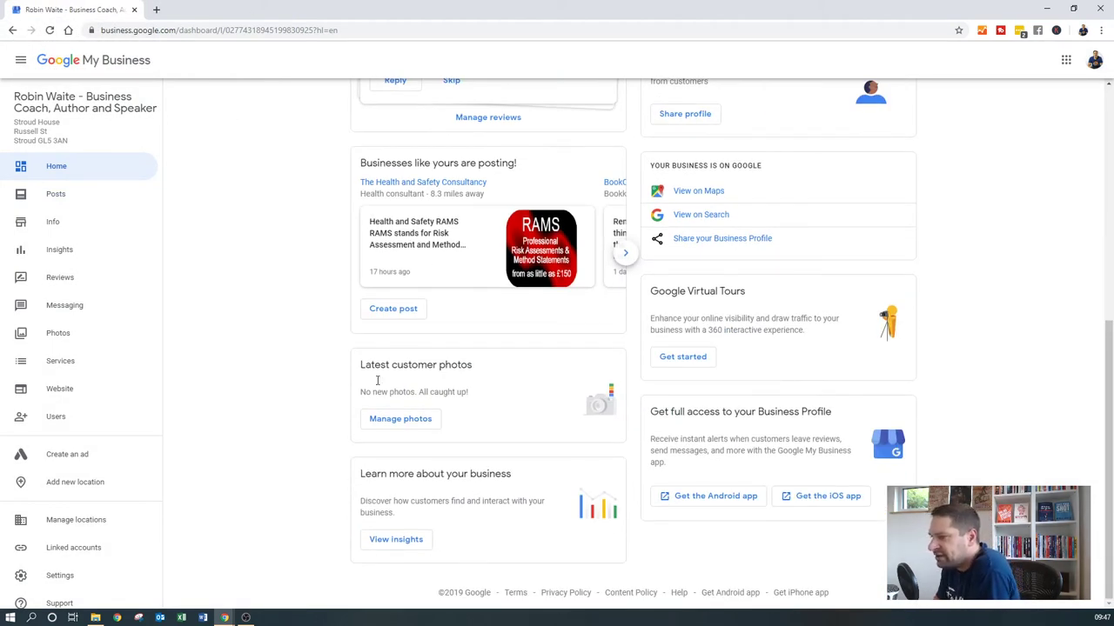
scroll(311, 261, up, 5)
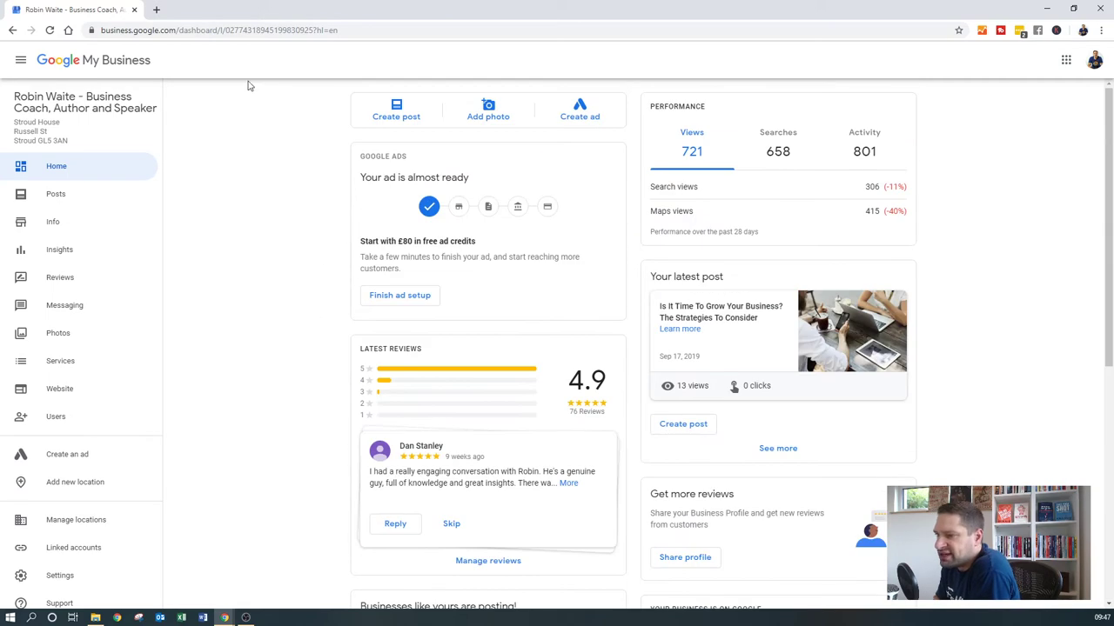
- Go back to the earlier "business coach gloucestershire" local places view and leave it for the full web results
right_click(12, 30)
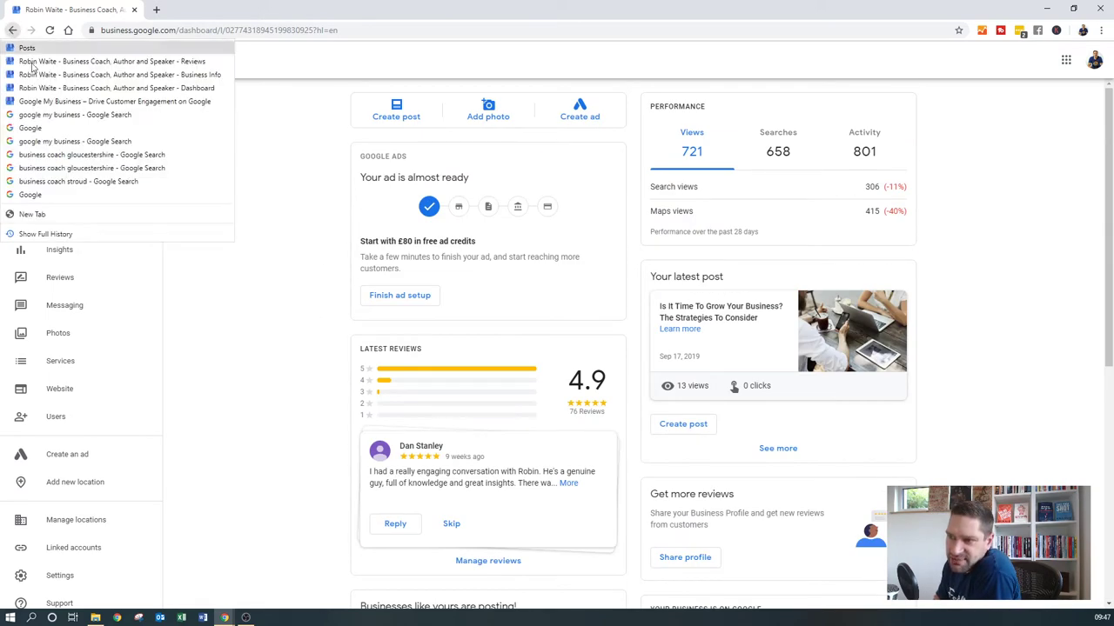
click(49, 156)
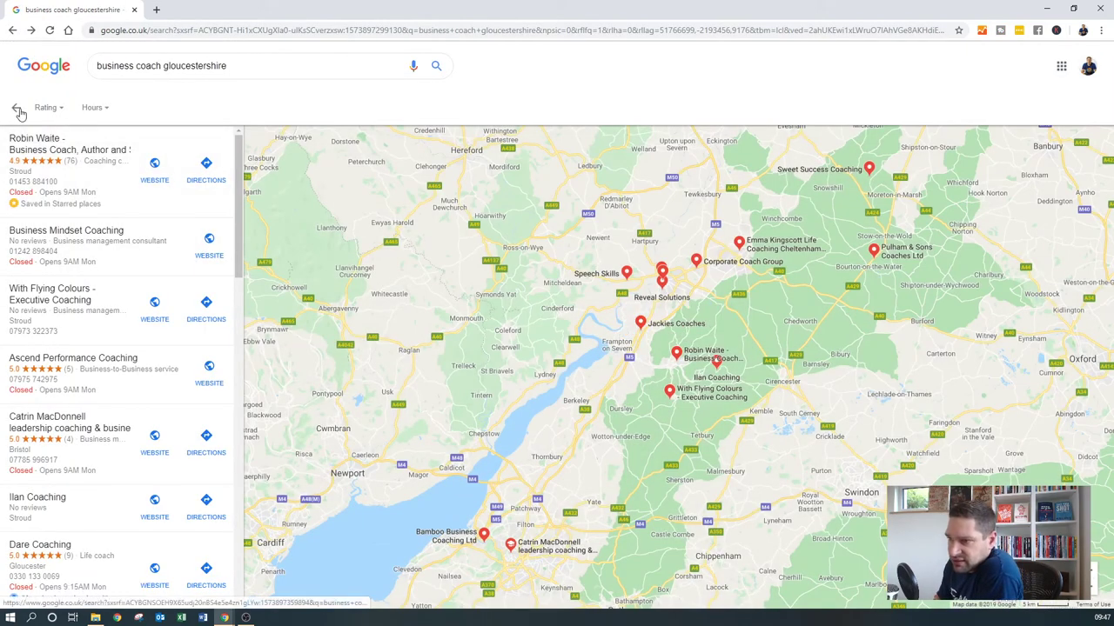
click(16, 109)
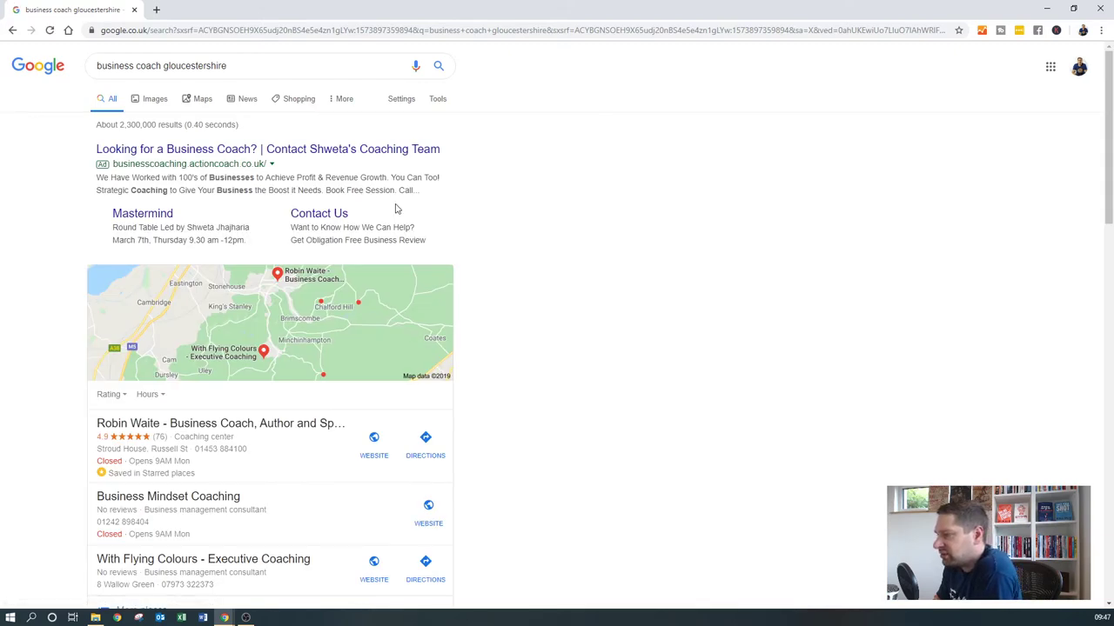
- Go back to the earlier "business coach stroud" search results and look over the business profile shown beside them
right_click(12, 33)
click(31, 75)
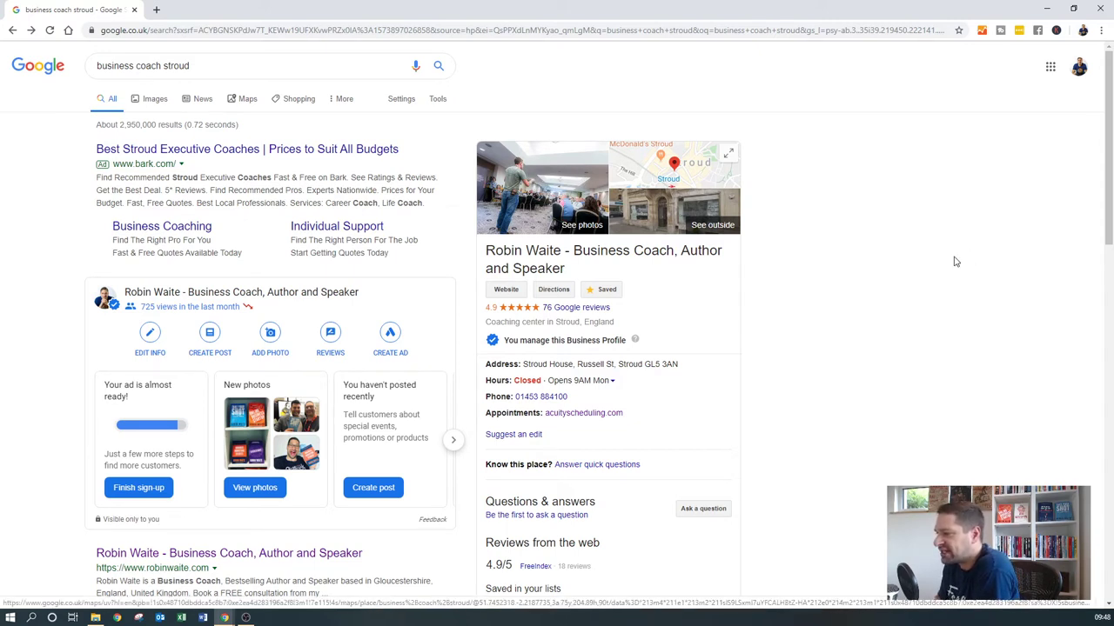
scroll(864, 213, down, 4)
scroll(862, 229, up, 4)
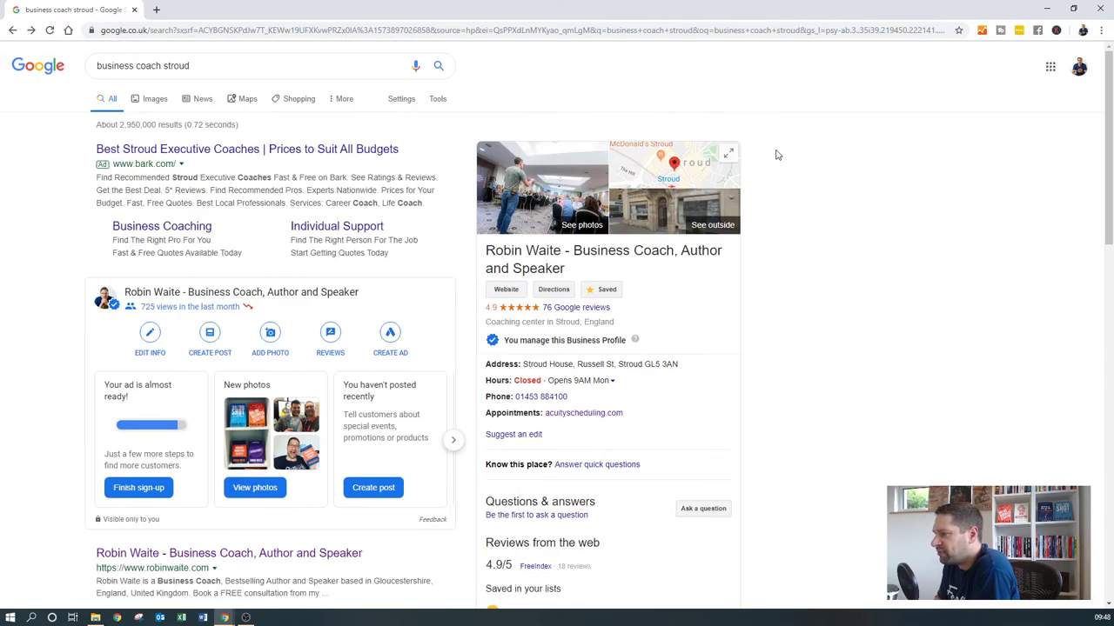
- Open the photos of the business profile, browse through the gallery and return to the search results
click(550, 237)
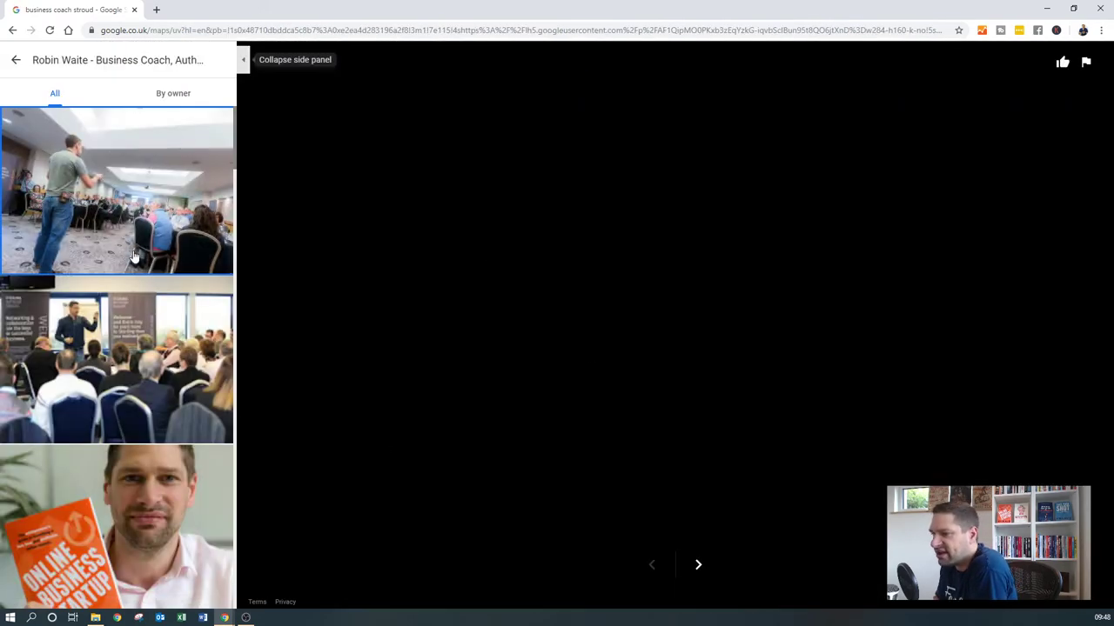
scroll(130, 270, down, 3)
scroll(148, 370, down, 10)
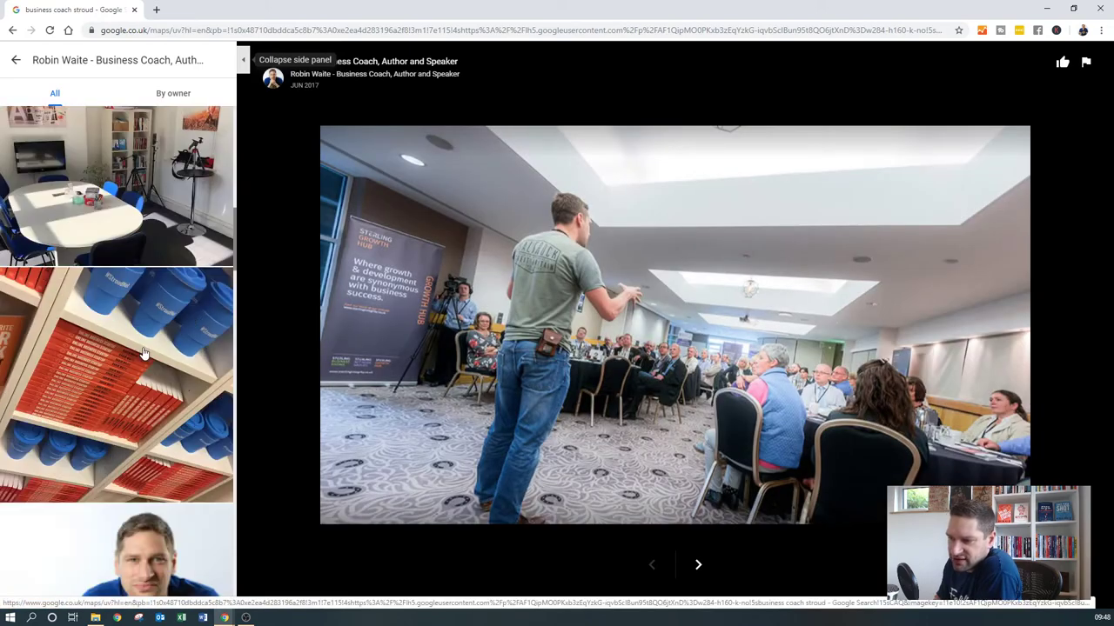
scroll(132, 298, down, 8)
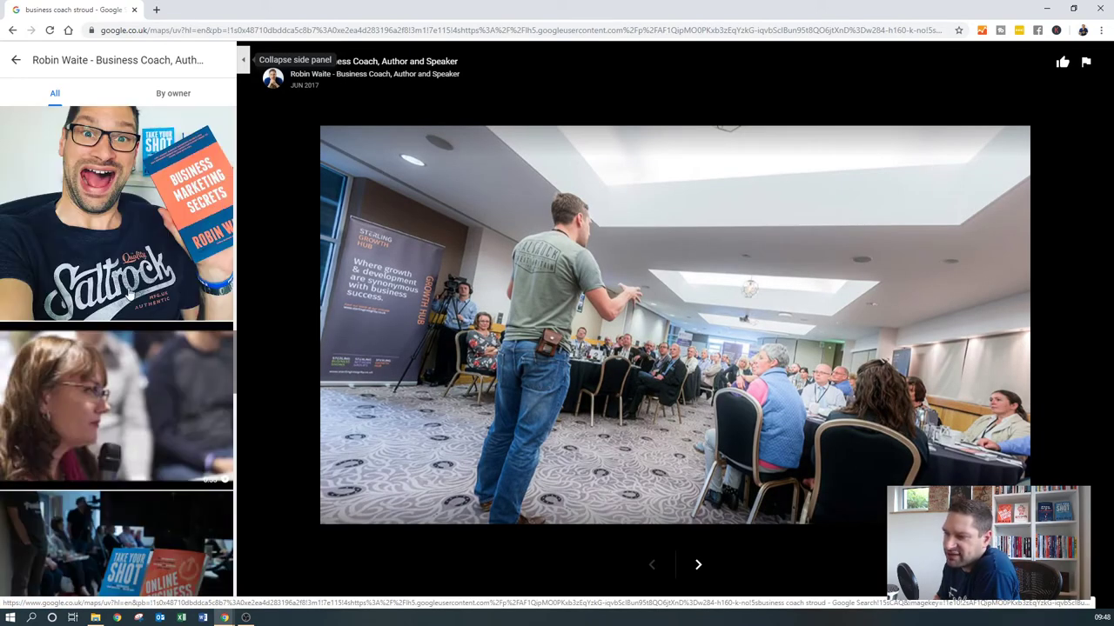
scroll(124, 209, down, 10)
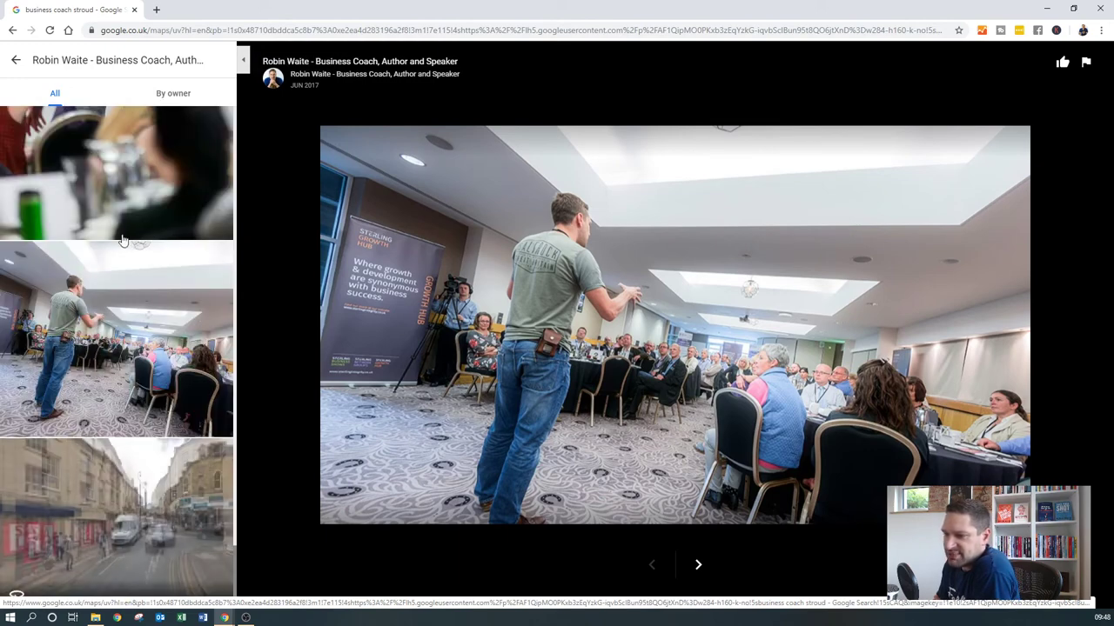
scroll(148, 269, up, 5)
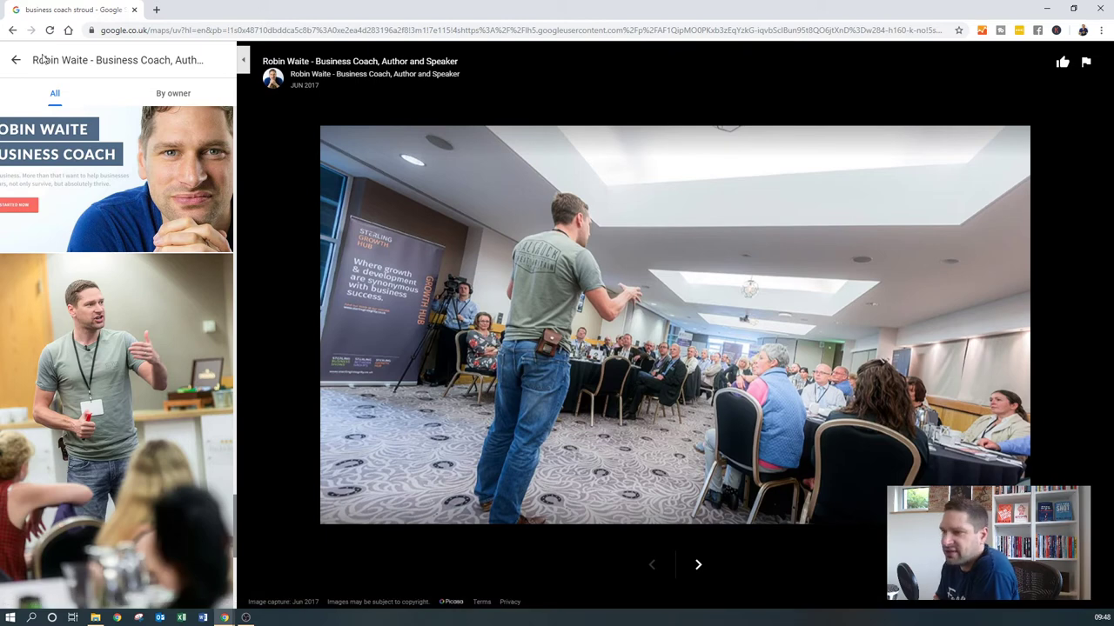
click(19, 61)
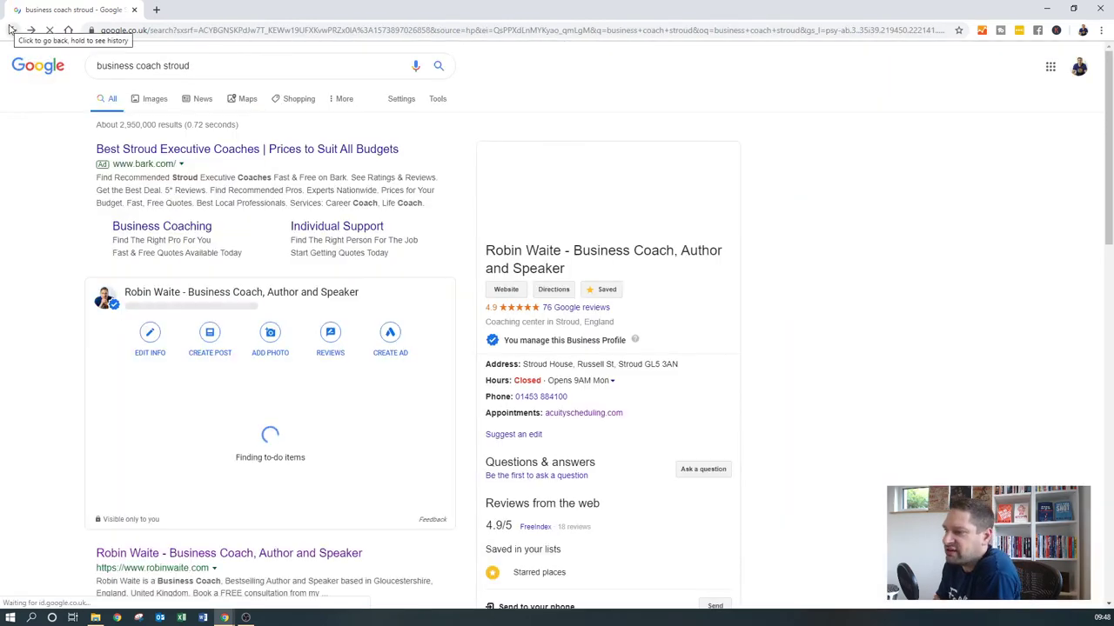
- Search for "google my business" and go through the Google My Business site to the business's management dashboard
click(176, 31)
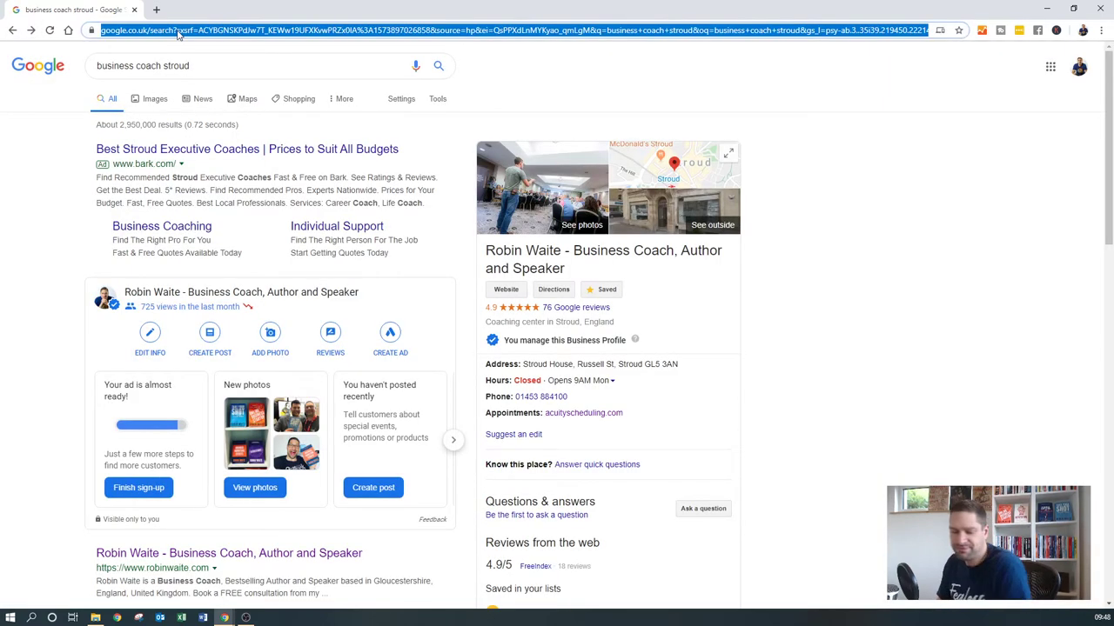
text(google m)
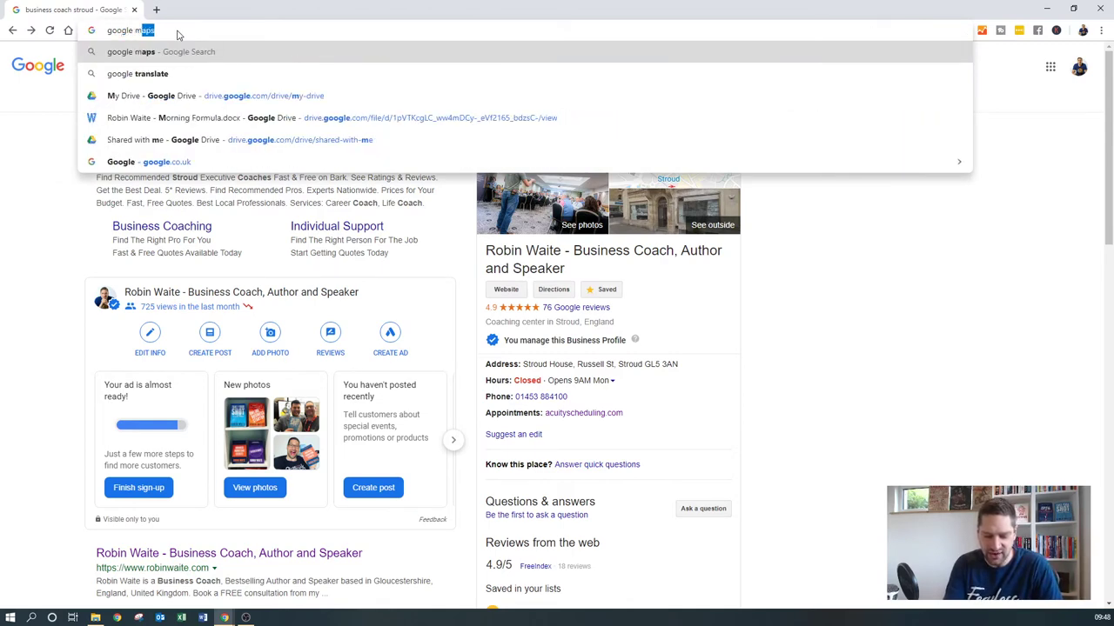
text(y business)
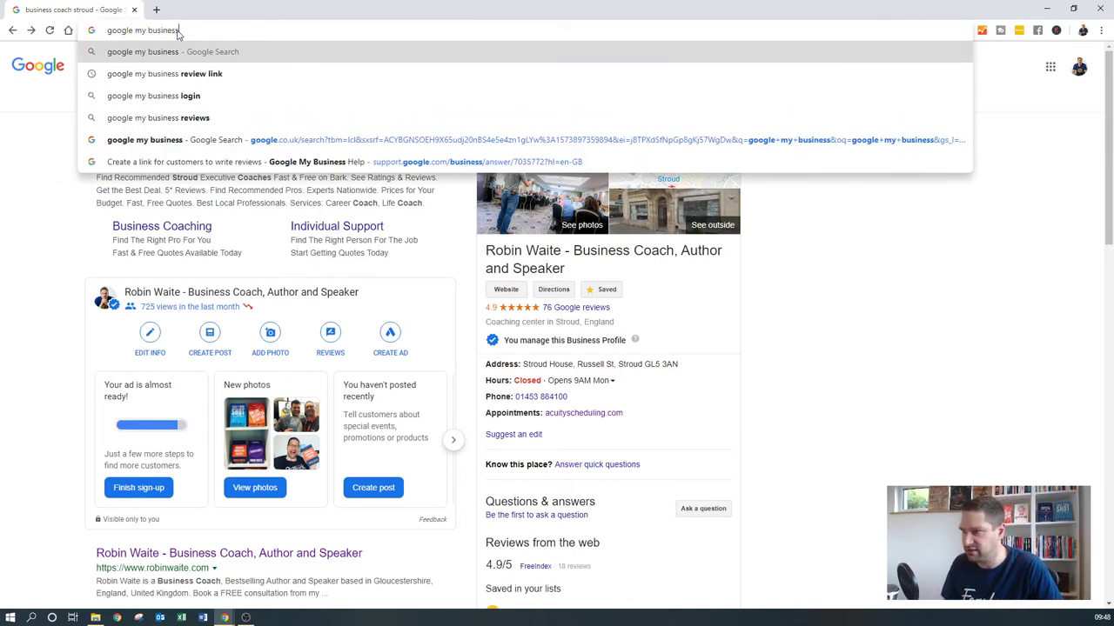
key(Return)
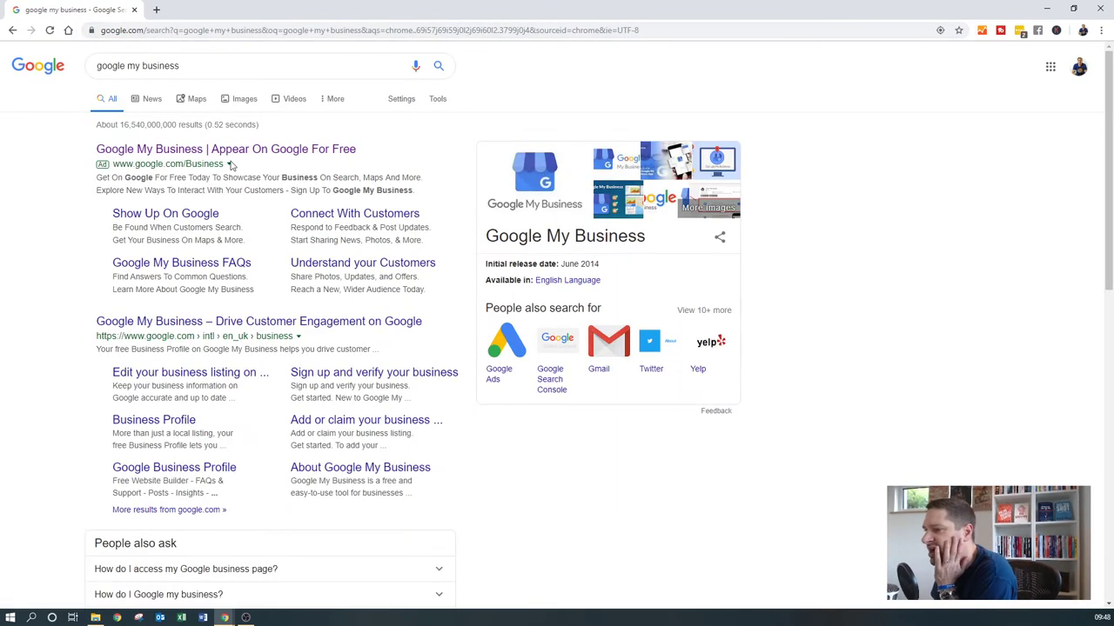
click(200, 151)
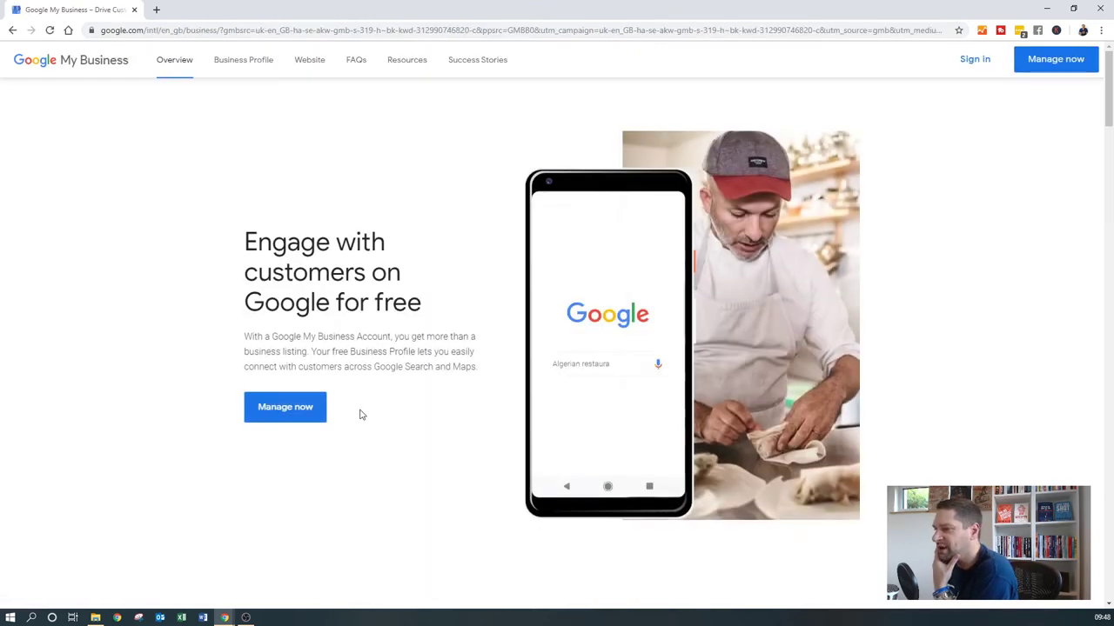
click(287, 411)
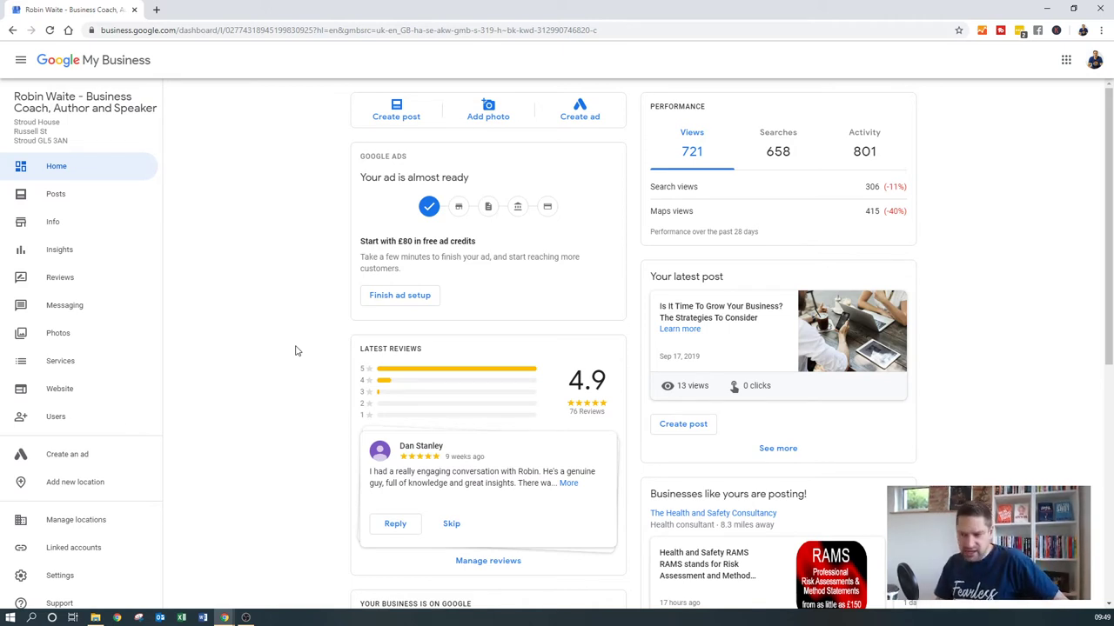
- Search for "google review url generator" and open Whitespark's Google Review Link Generator
click(255, 28)
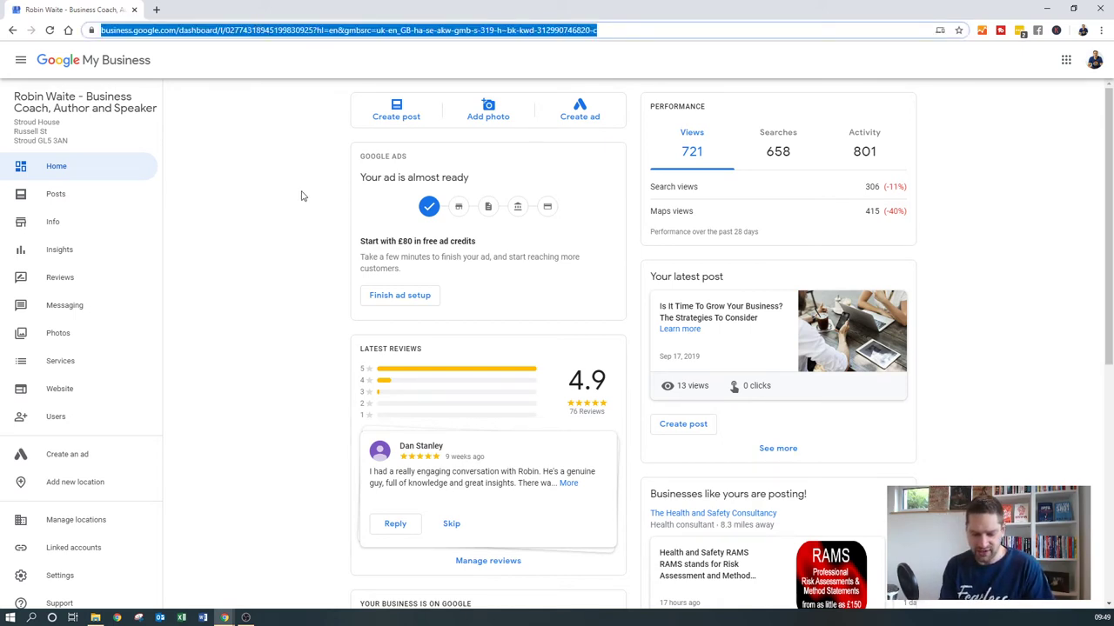
text(goo)
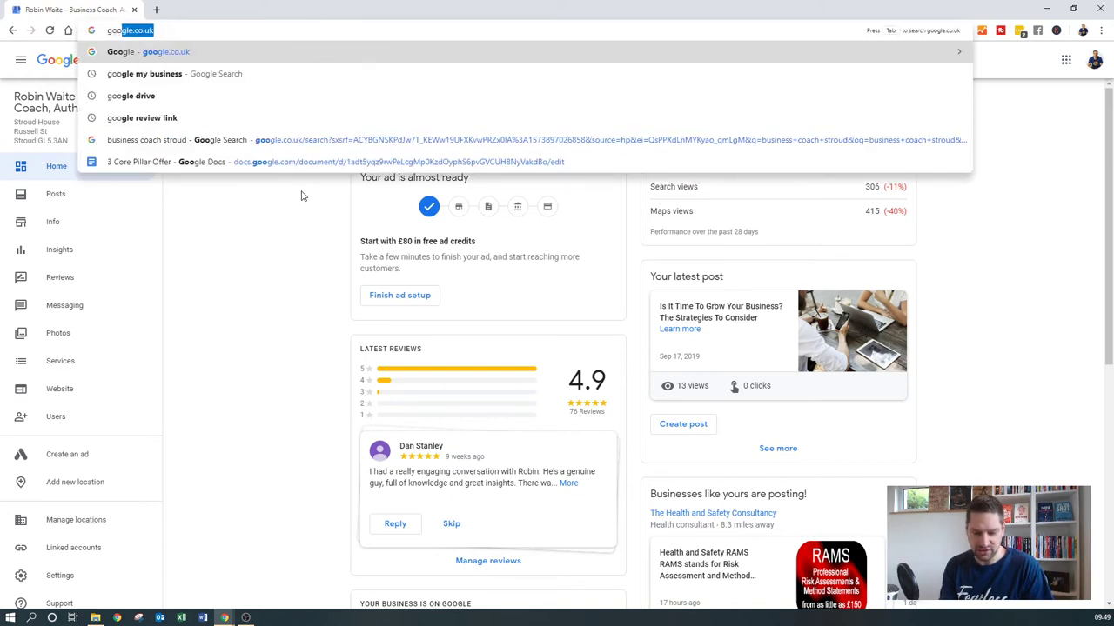
text(gle review urkl)
key(Down)
key(Down)
key(Return)
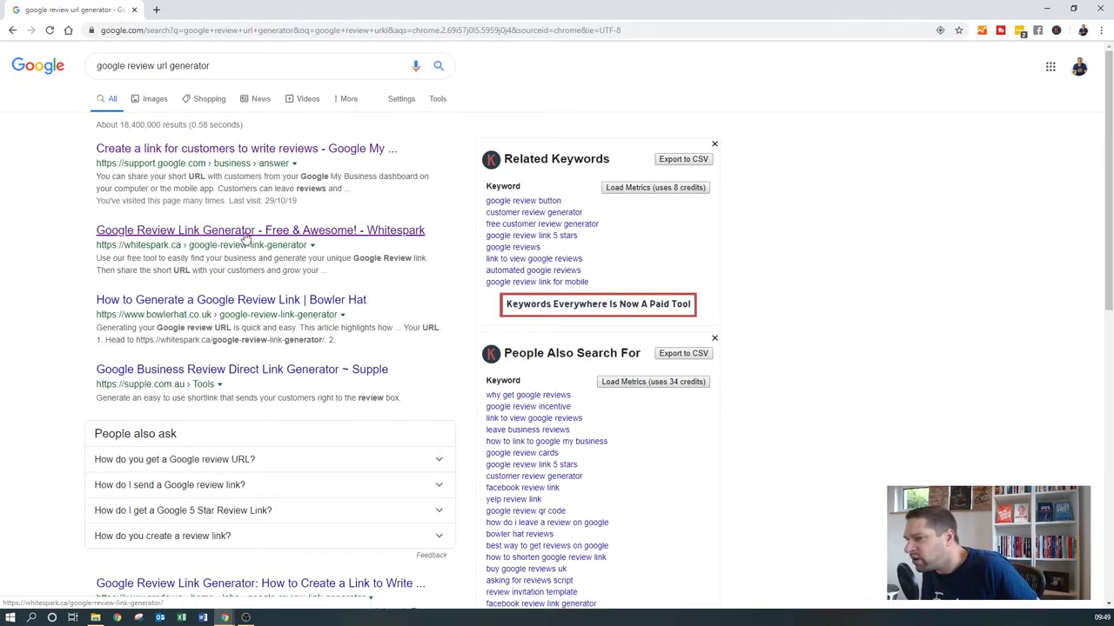
click(250, 230)
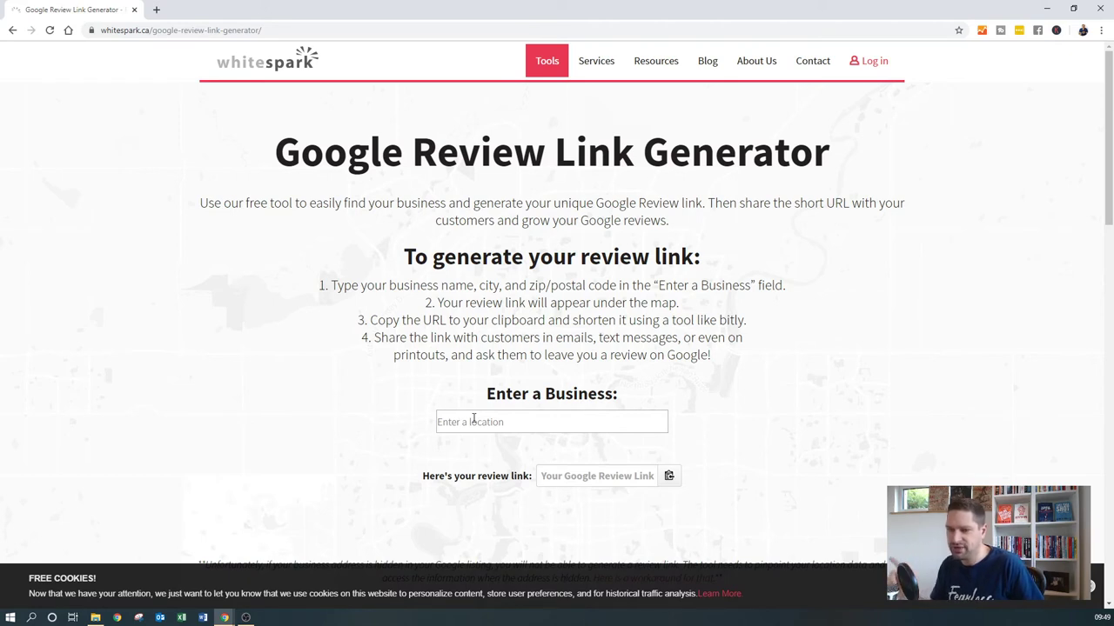
- Look up the coaching business by name in the generator, pick its Russell St listing and copy the generated review link
click(513, 421)
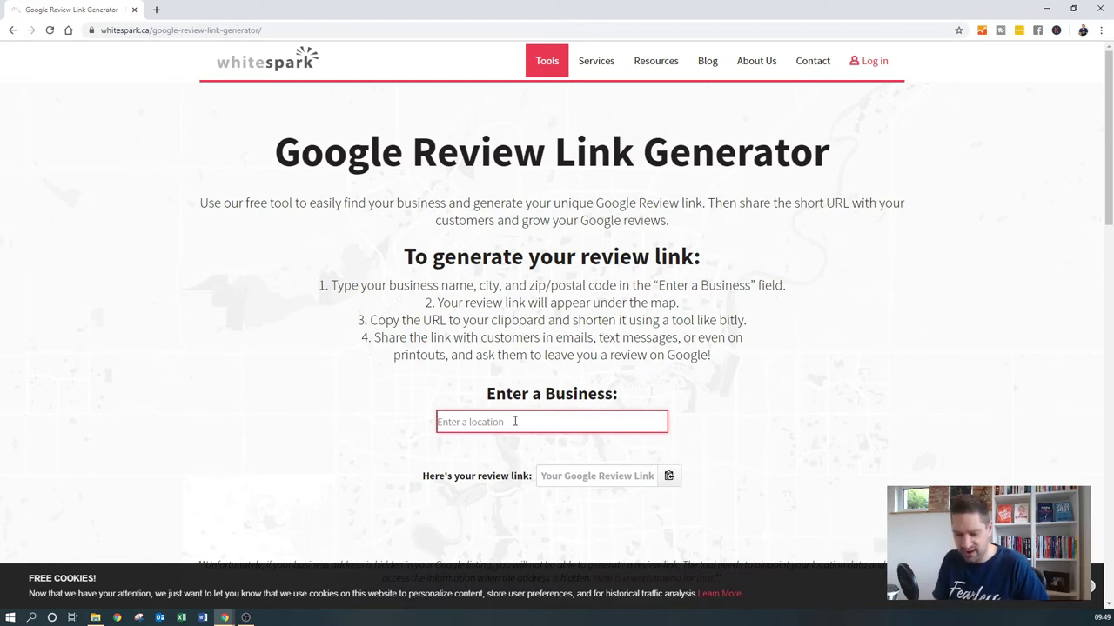
text(robin waite)
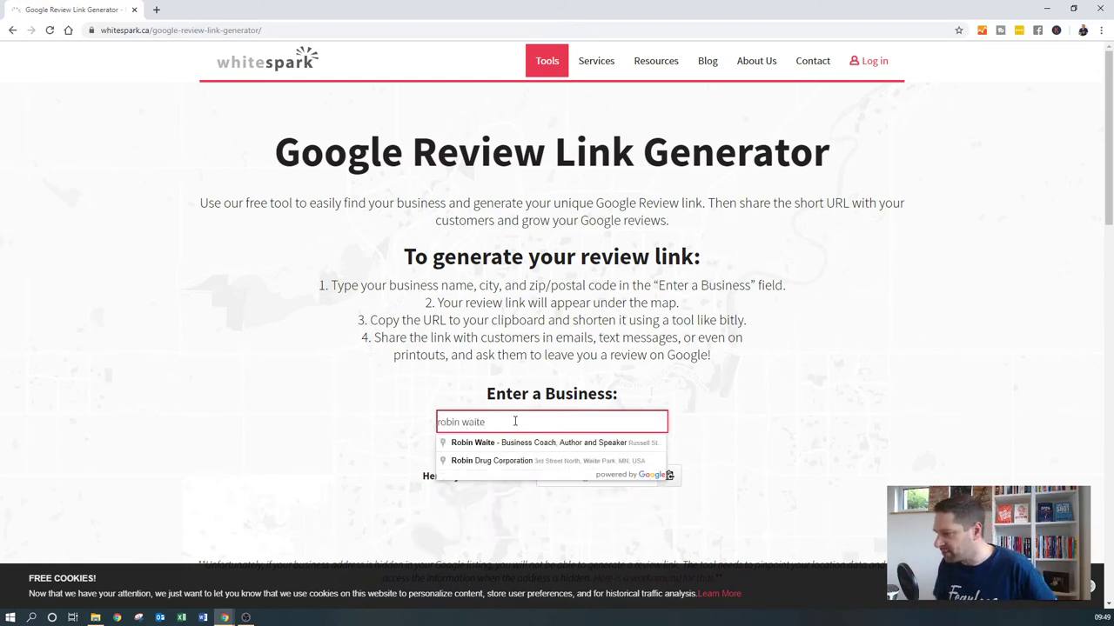
click(562, 442)
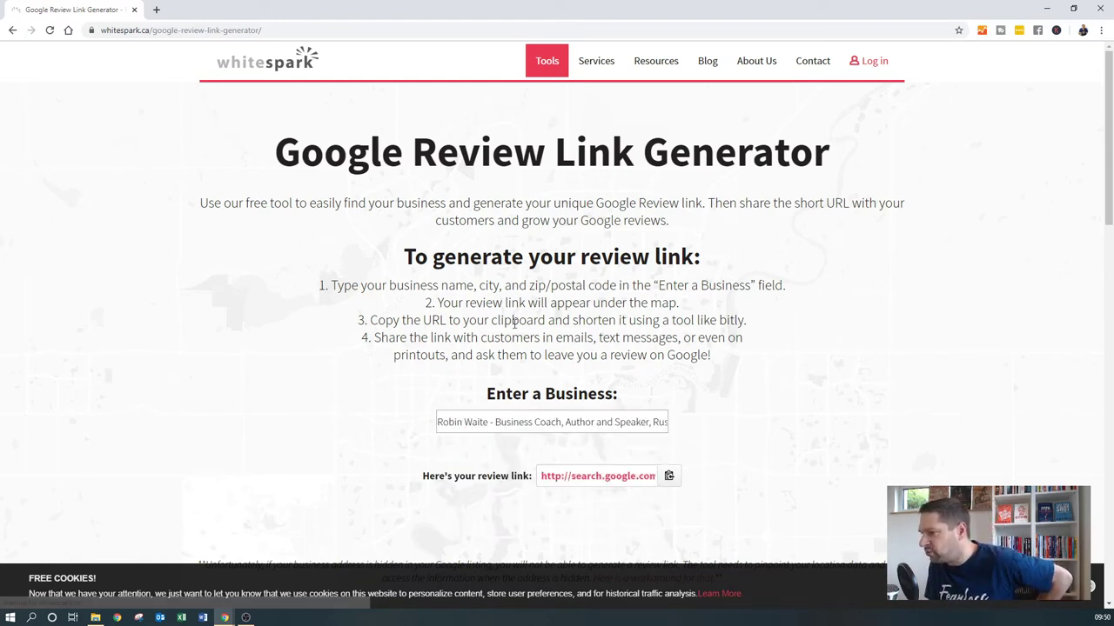
click(669, 476)
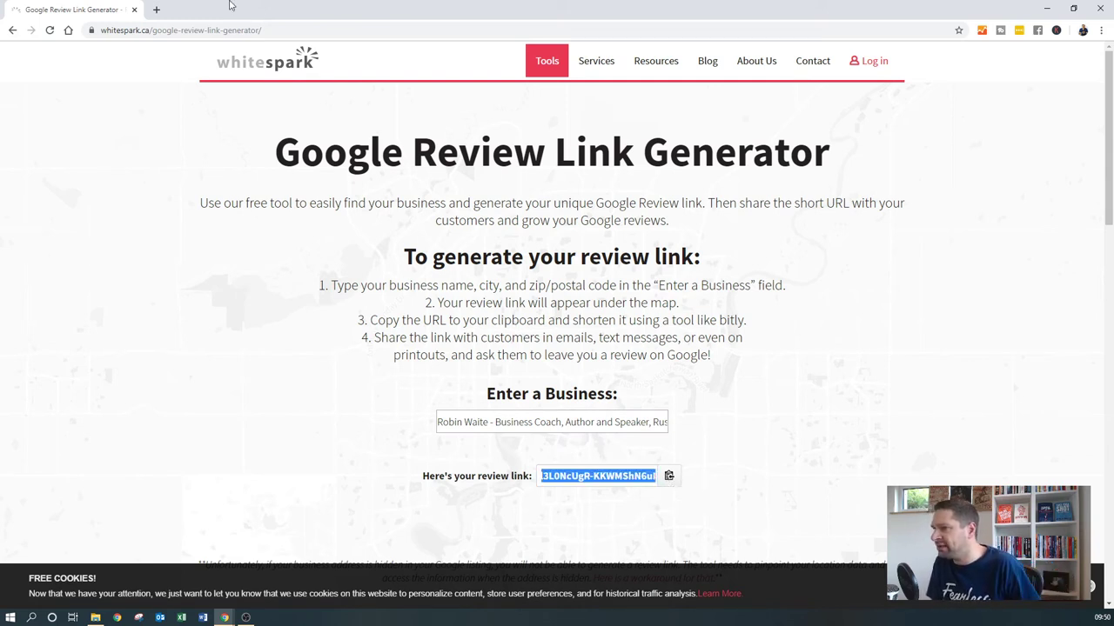
- Open the copied review link in a new tab, look over the review form and cancel it without posting
click(157, 9)
key(ctrl+v)
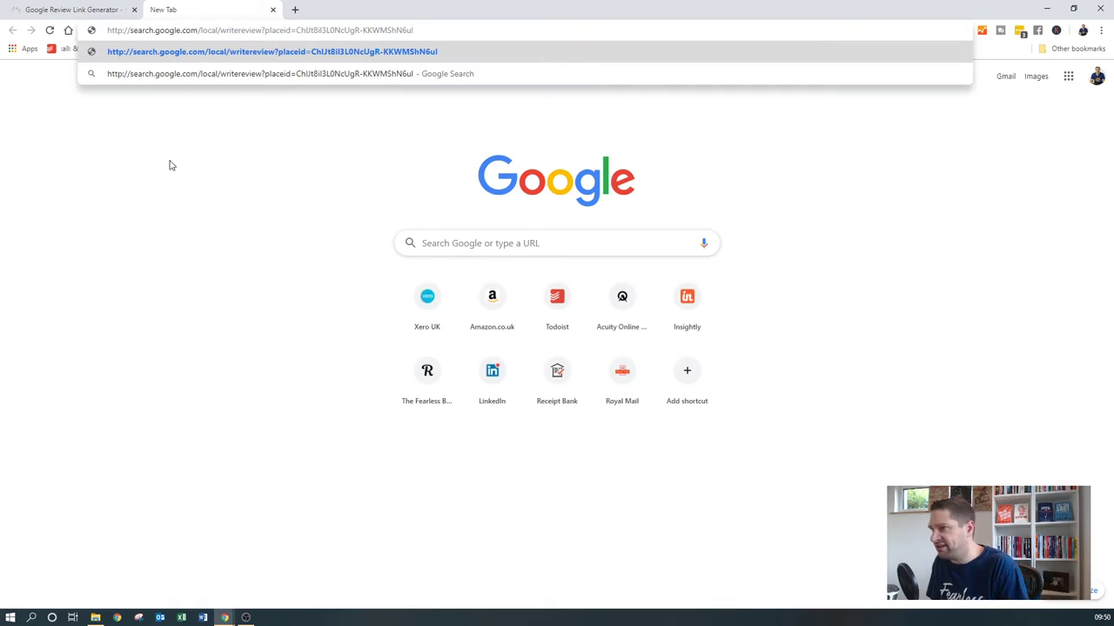
key(Return)
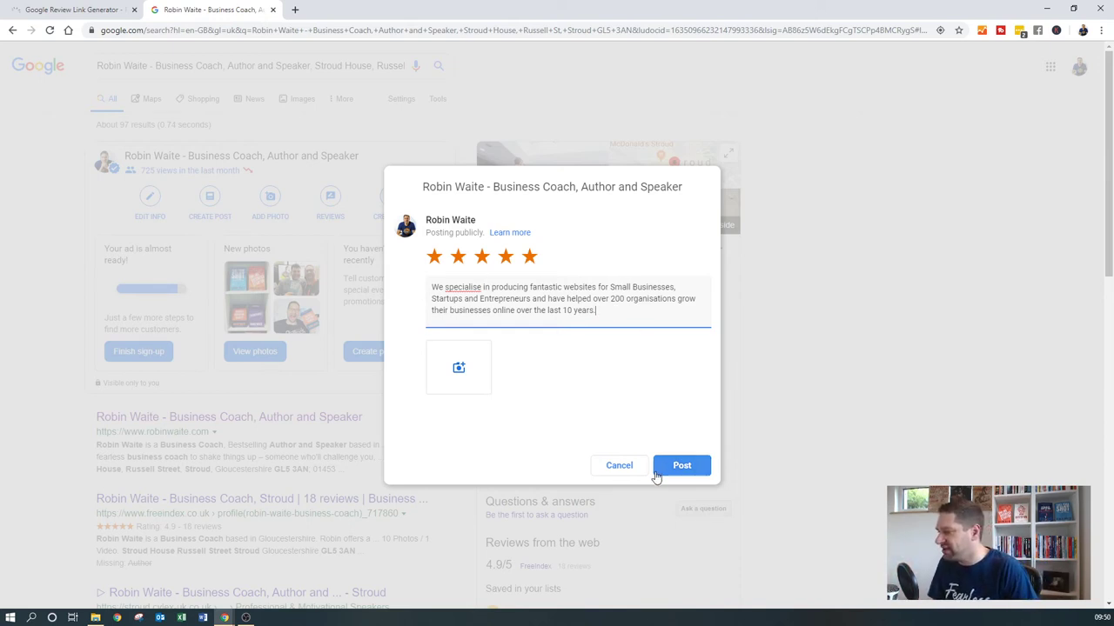
click(617, 467)
- Return to the review link generator page and highlight its web address
click(113, 11)
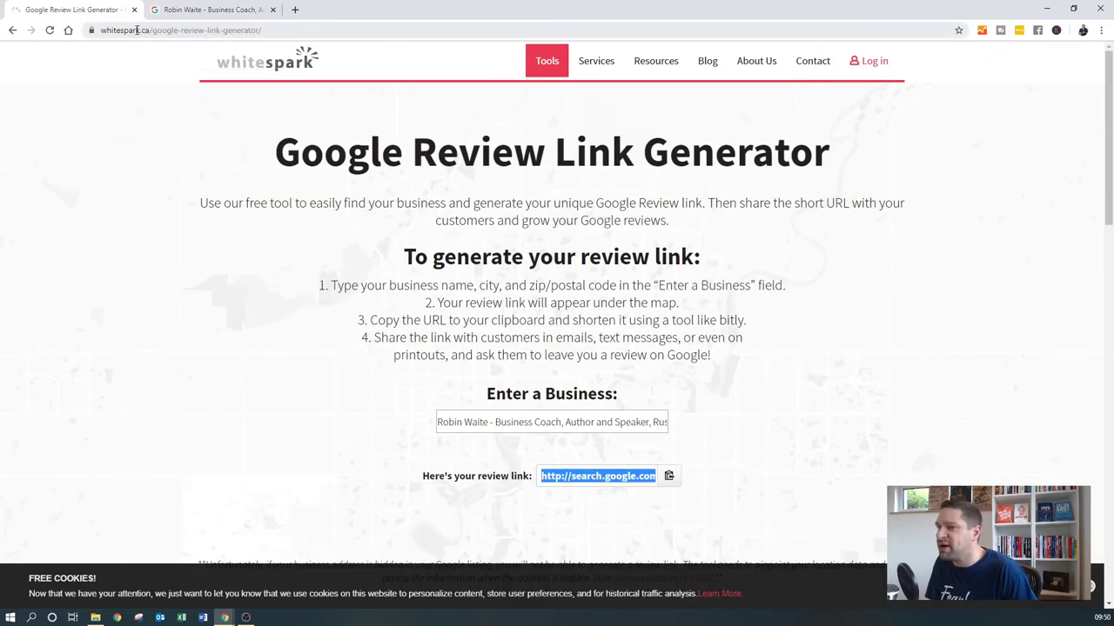
click(296, 31)
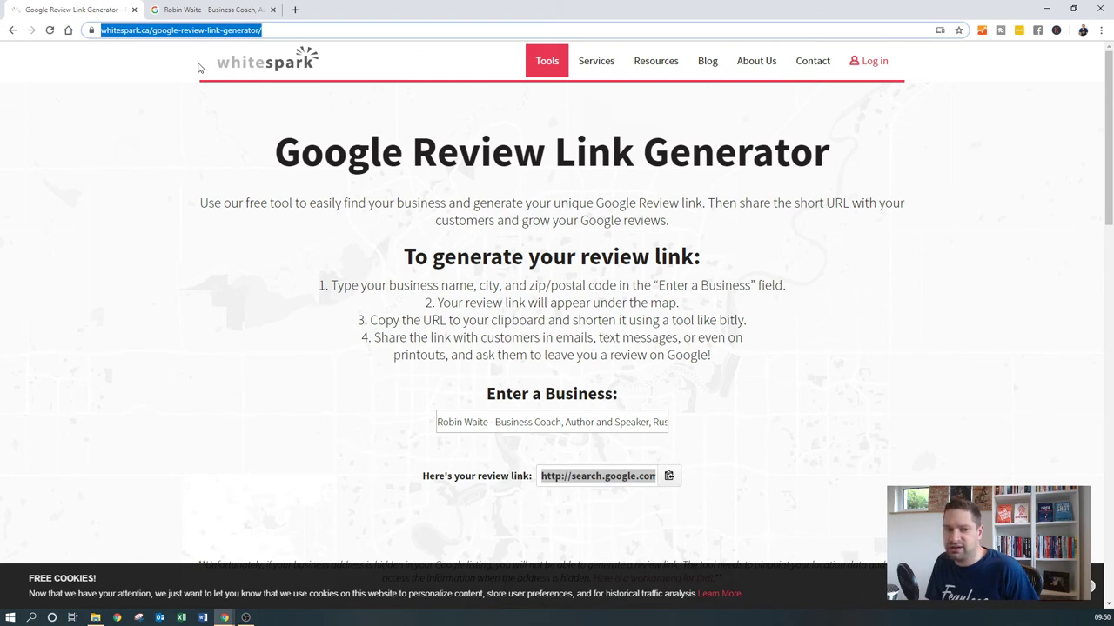
drag(283, 30, 133, 66)
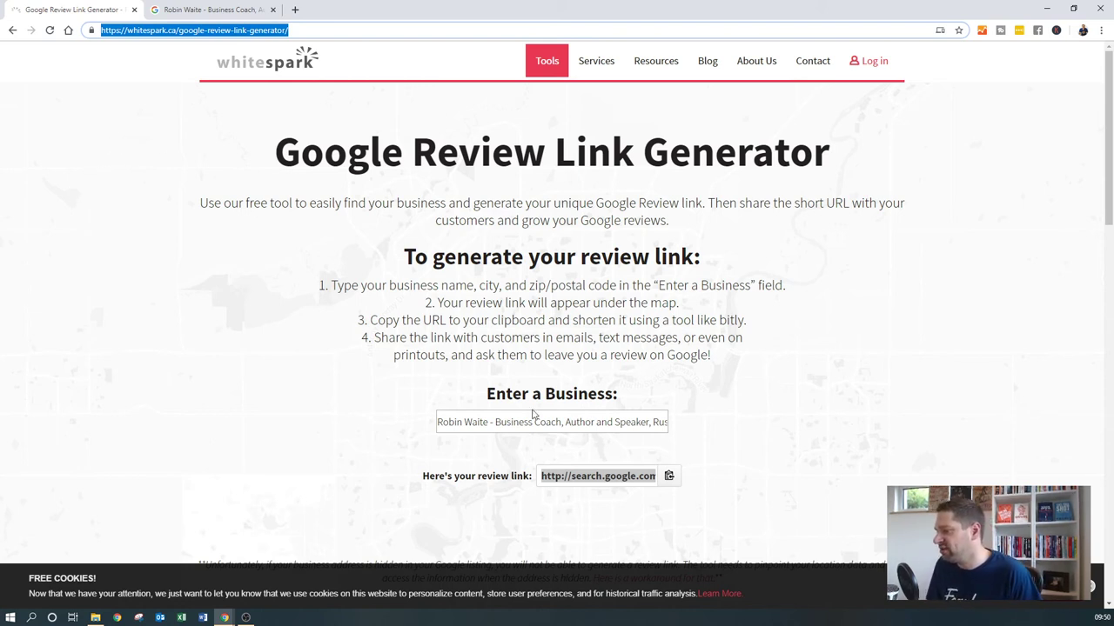
- Put the write-review link into the address bar of the business results page and select the whole link for copying
click(233, 9)
click(352, 30)
key(ctrl+v)
drag(456, 32, 106, 31)
- Open bit.ly in a new tab and create a short link from the copied Google review link
click(295, 10)
text(bit.ly)
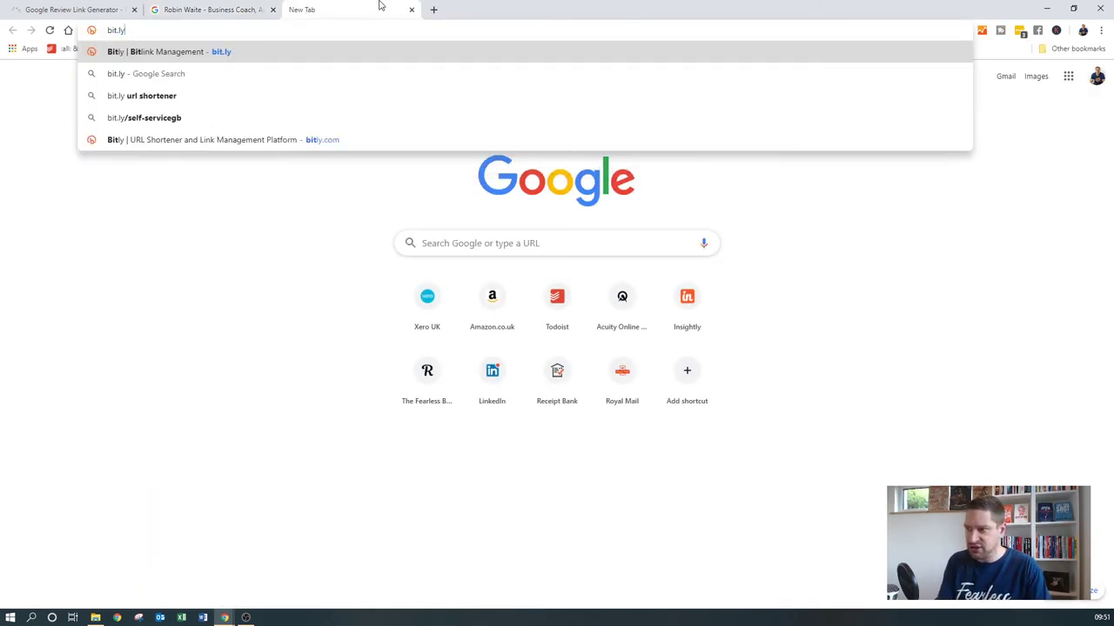
key(Return)
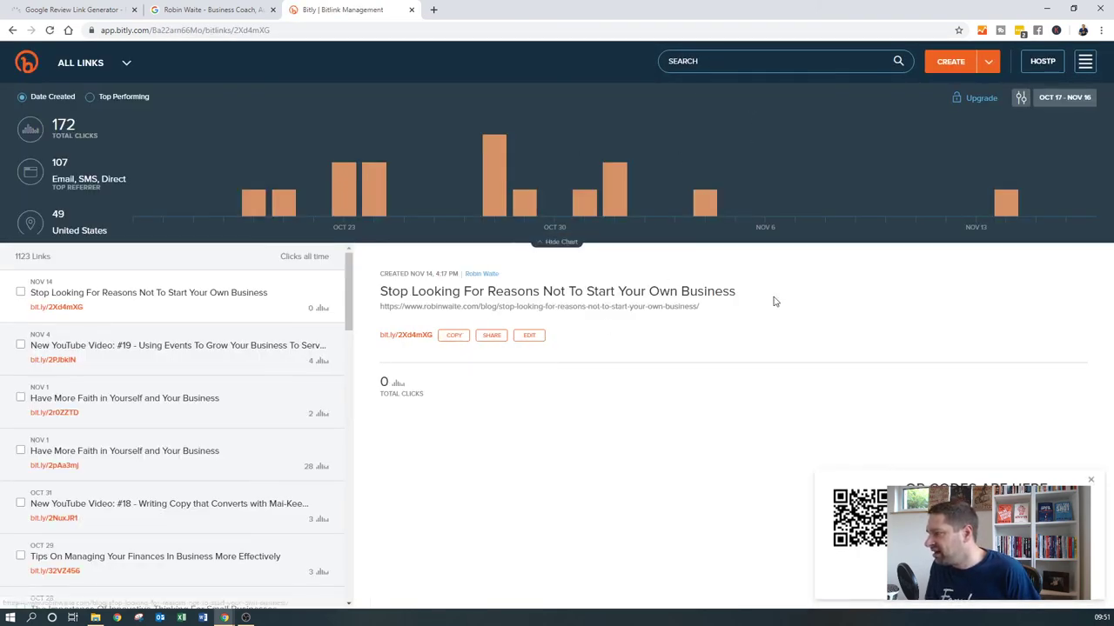
click(955, 65)
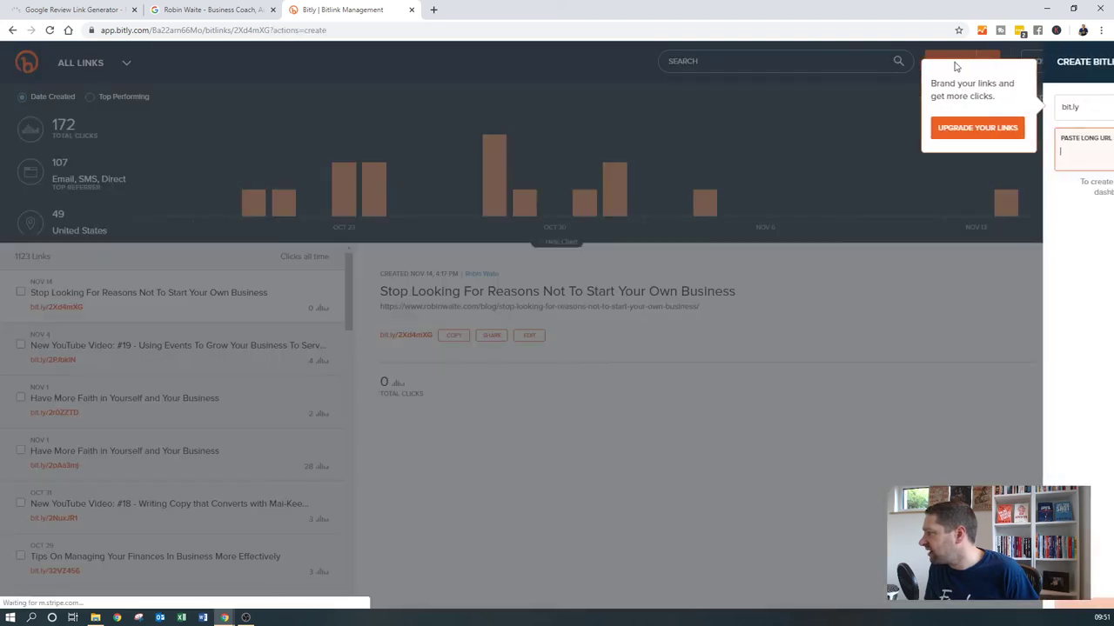
key(ctrl+v)
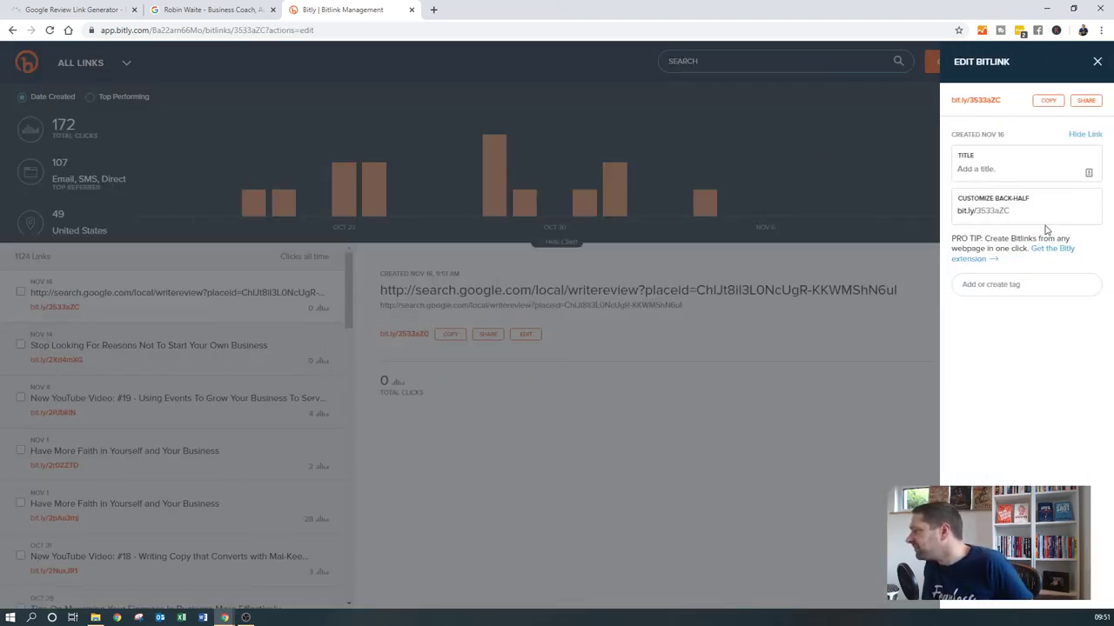
- Point out the short link's customizable back-half, title the link "GOogle Review Link" and save it
drag(1009, 210, 974, 212)
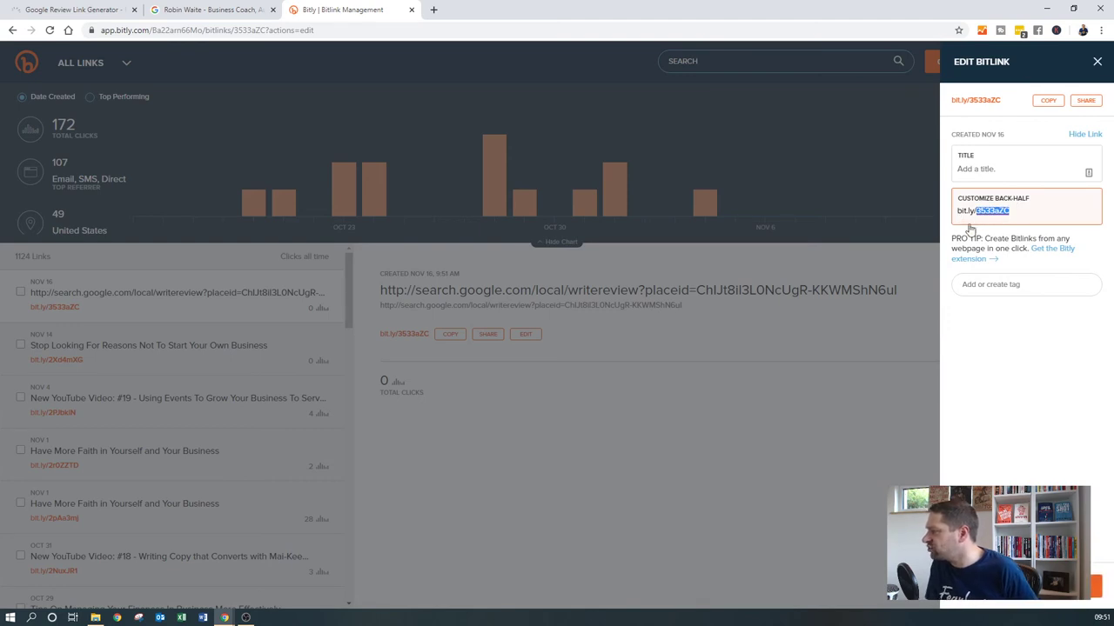
click(1079, 209)
click(1001, 166)
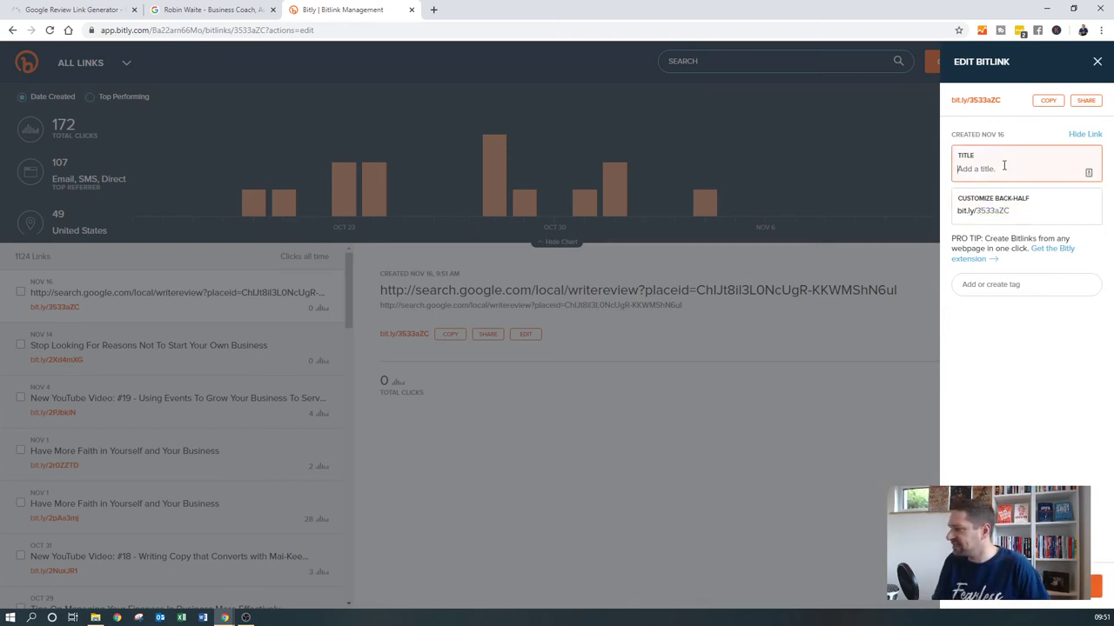
text(GOogl)
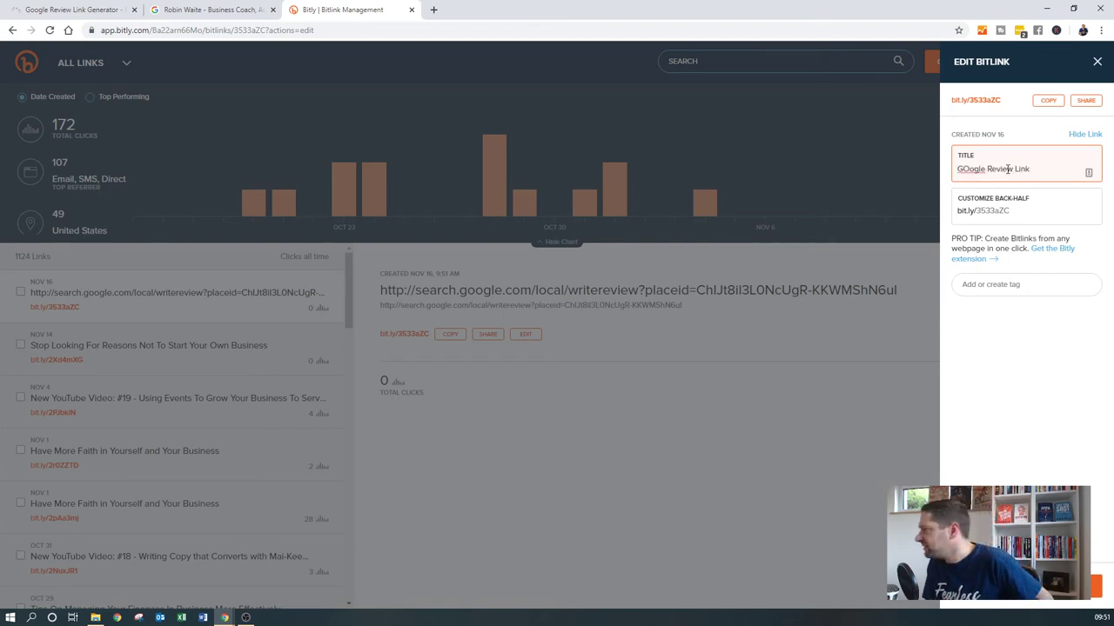
text(e Review Link)
key(Return)
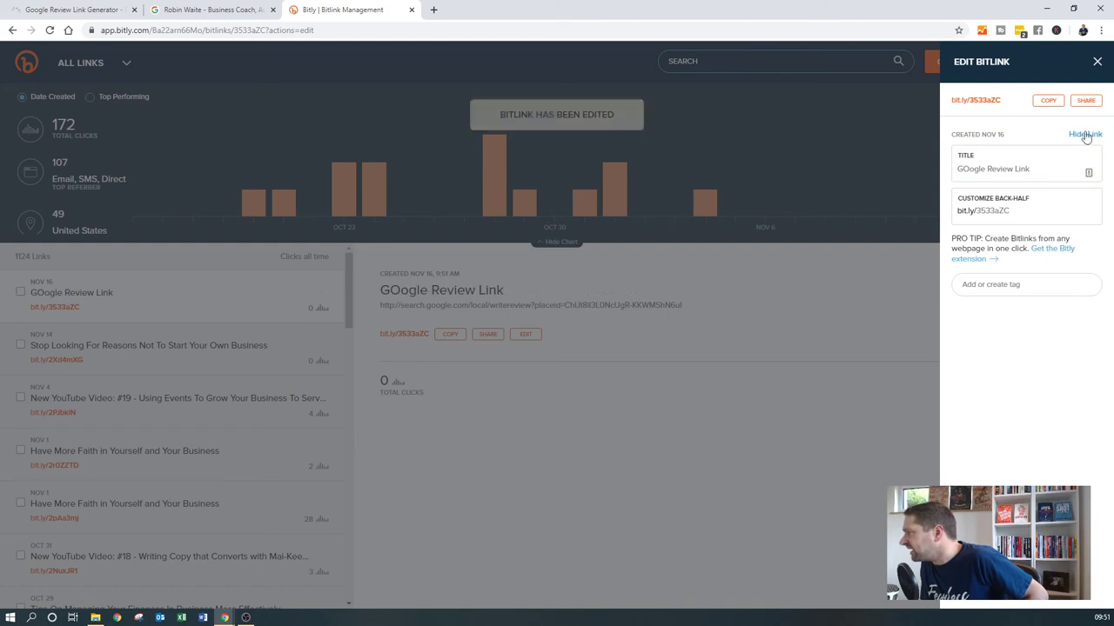
- Open the sharing options of the new short link and highlight its URL in the tweet text
click(1089, 103)
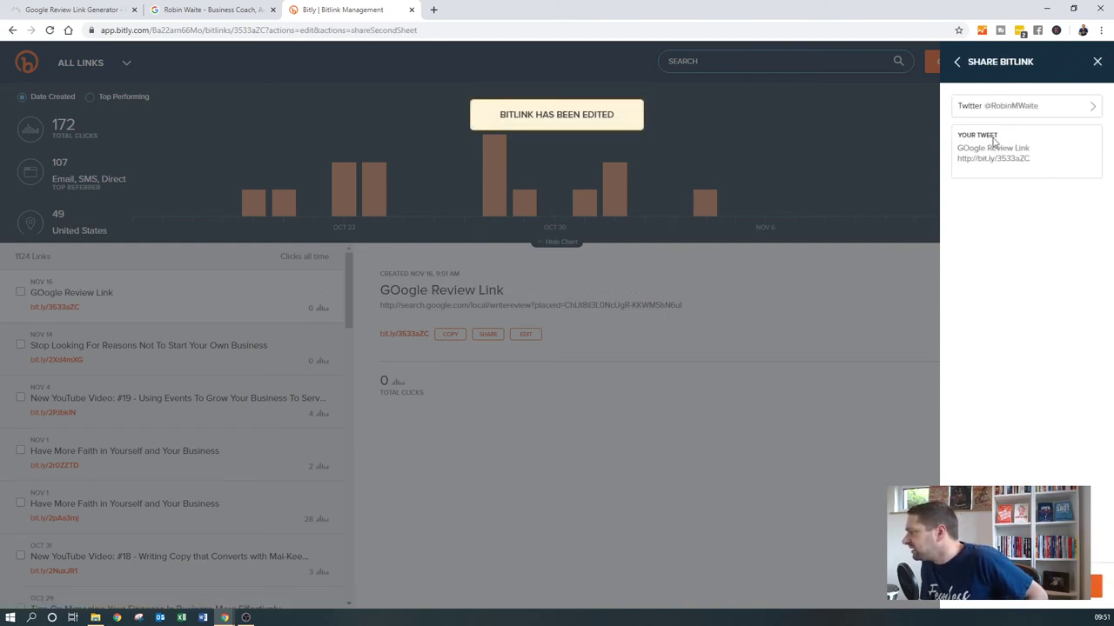
drag(1038, 156, 957, 161)
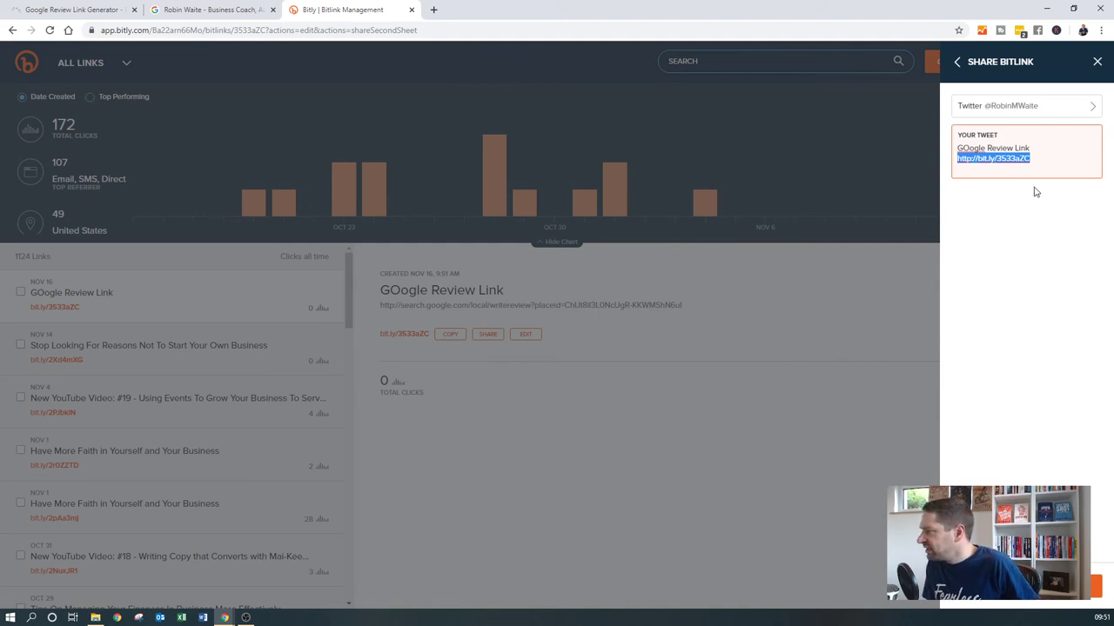
drag(1033, 160, 957, 161)
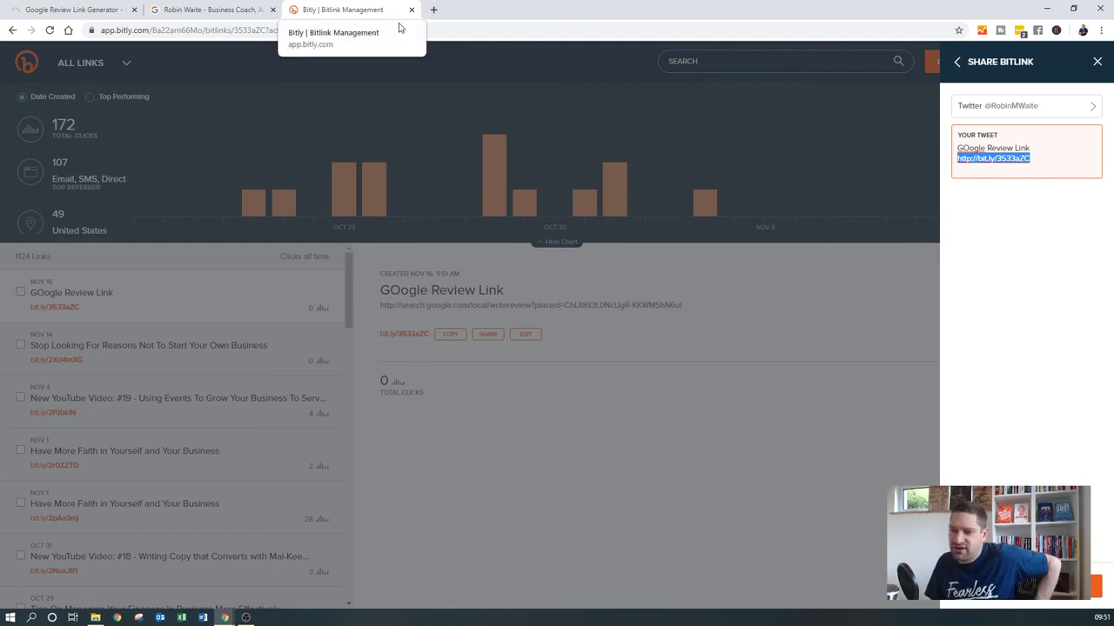
- Go back to the tab with the full review link, load the review form again and cancel it after viewing
click(110, 11)
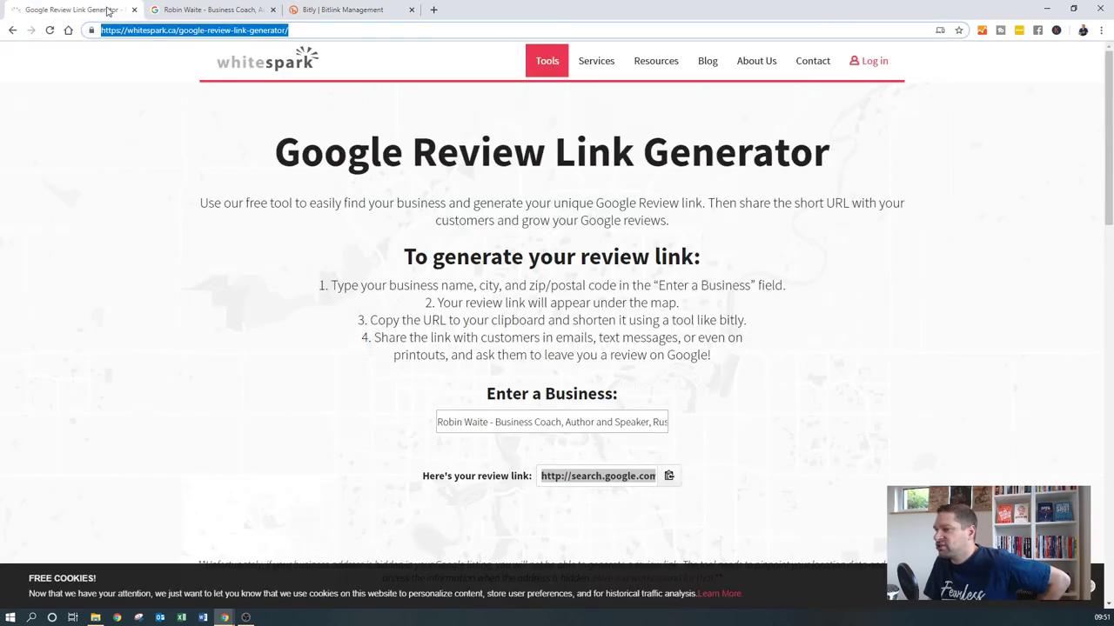
click(200, 8)
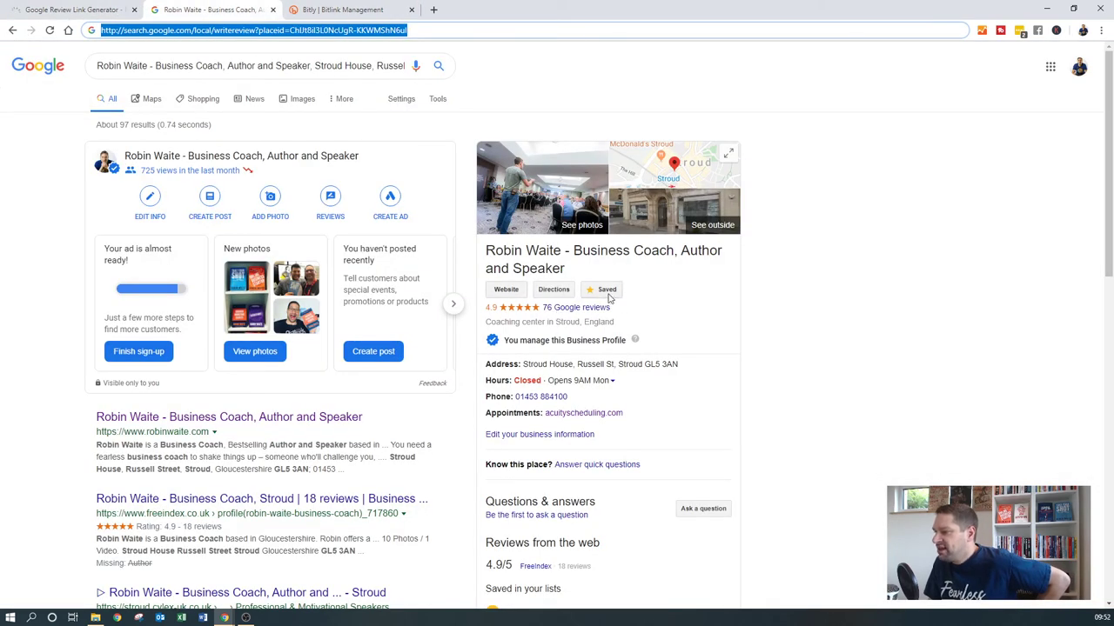
key(Return)
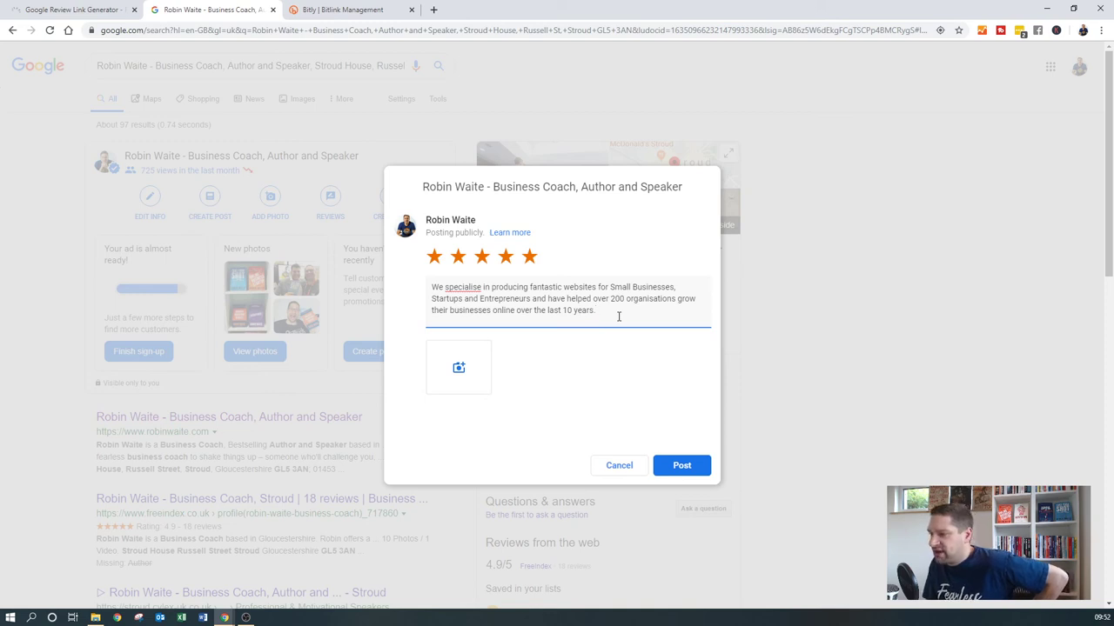
click(620, 469)
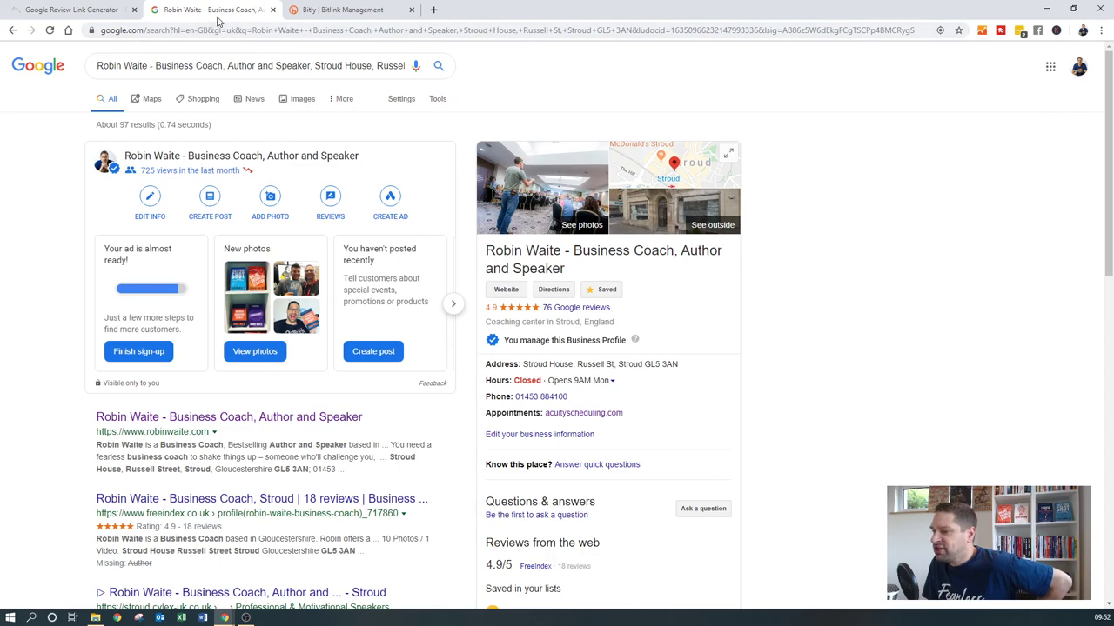